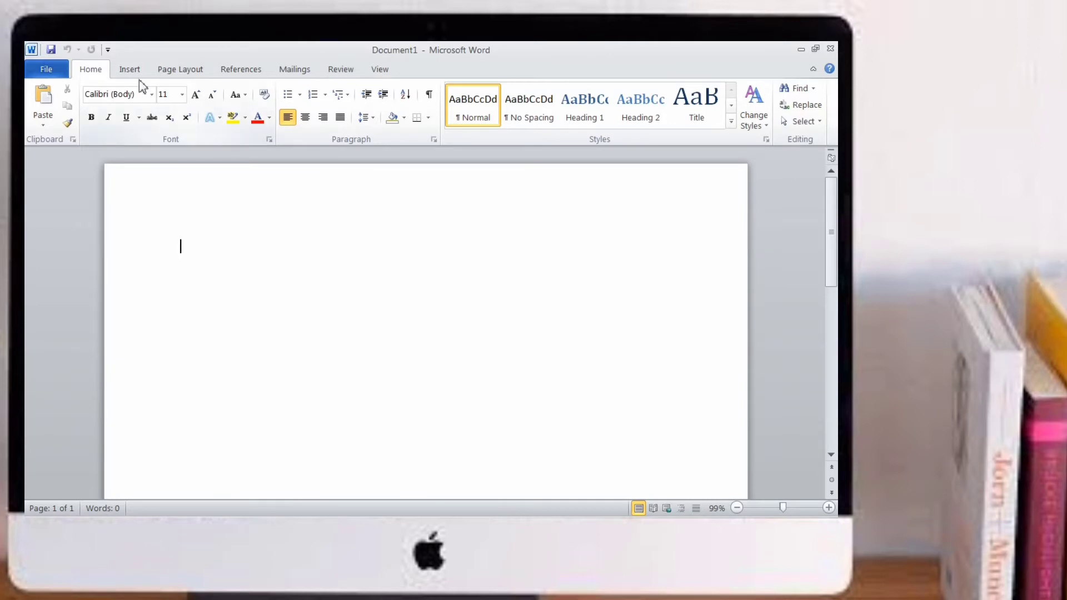
Step: Switch the ribbon of the blank Document1 to its Insert commands
click(128, 71)
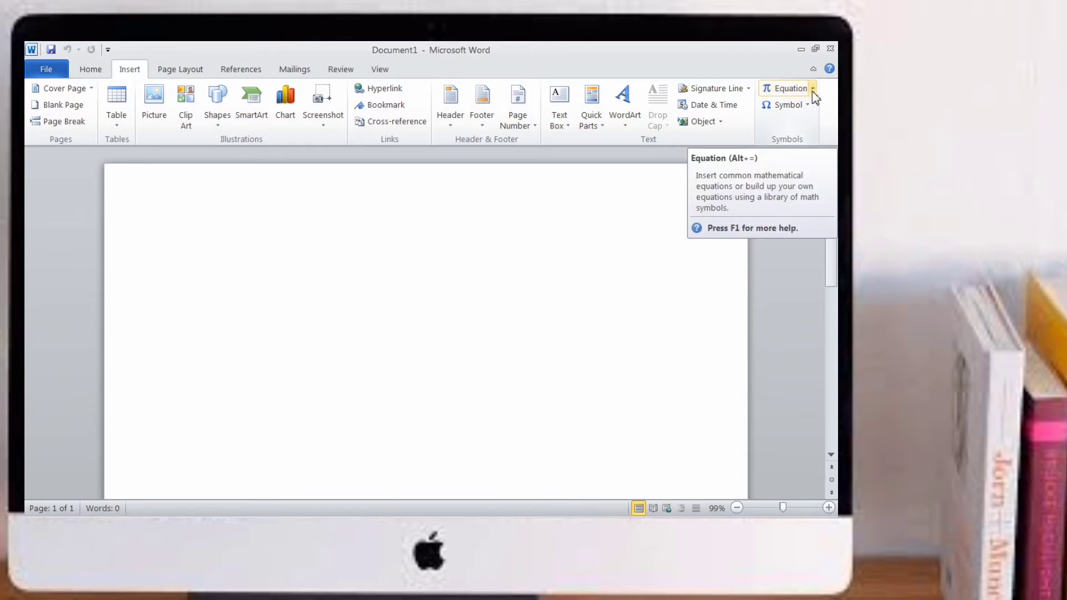
Step: Browse the built-in Equation gallery, then insert a new blank equation placeholder
click(813, 90)
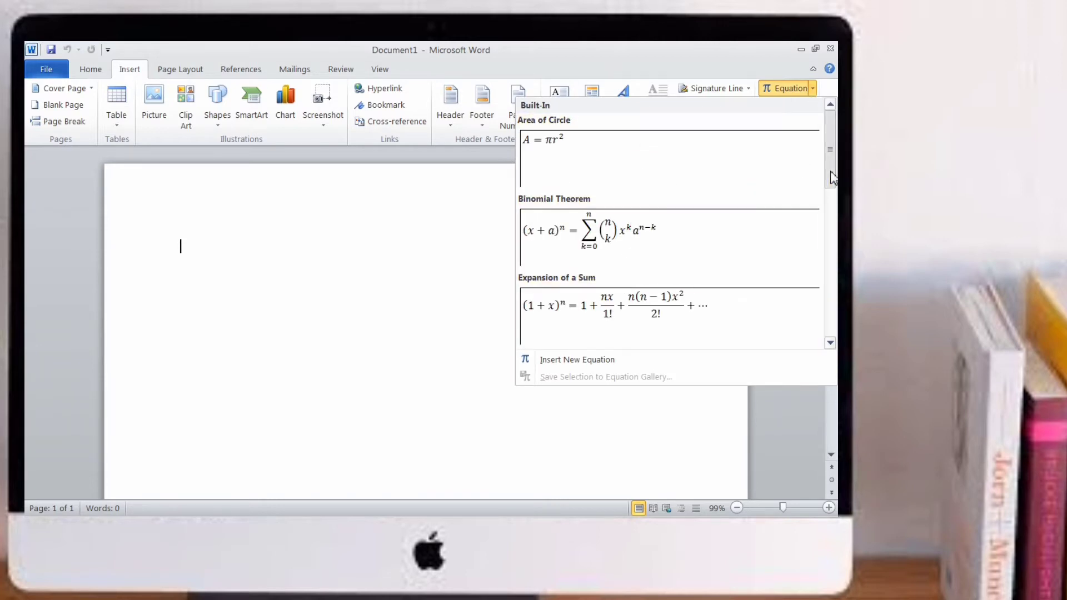
drag(832, 178, 832, 203)
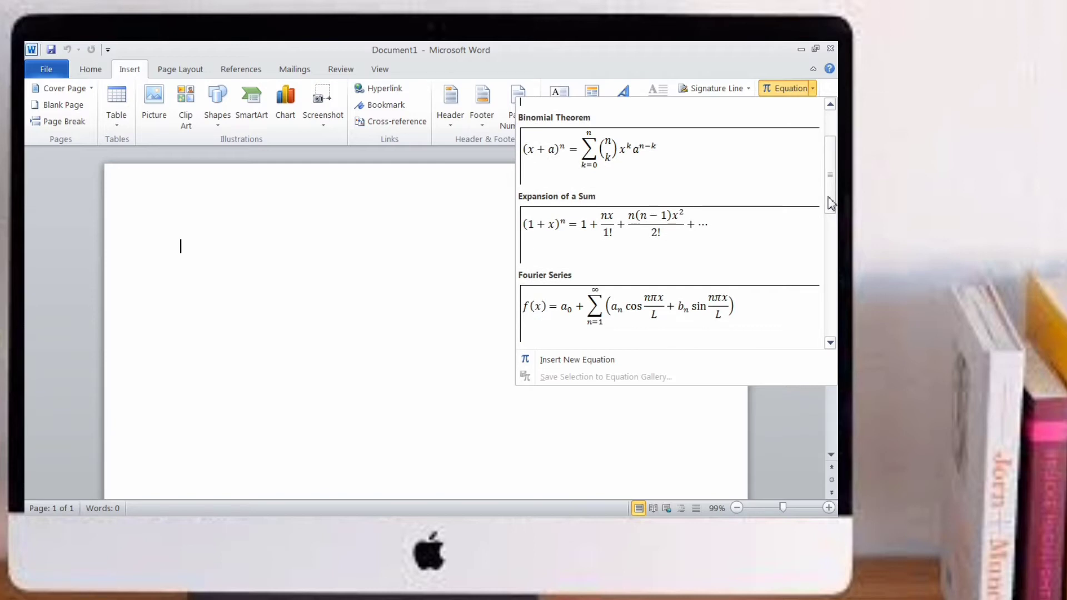
mouse_move(832, 203)
mouse_down()
mouse_move(817, 327)
mouse_move(831, 317)
mouse_move(833, 150)
mouse_up()
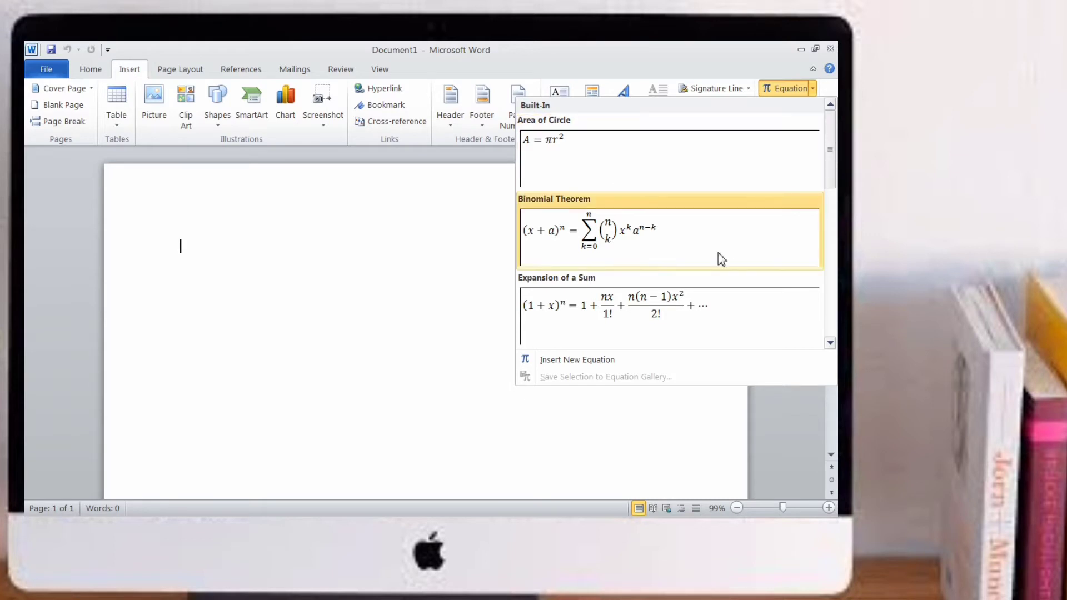
click(578, 364)
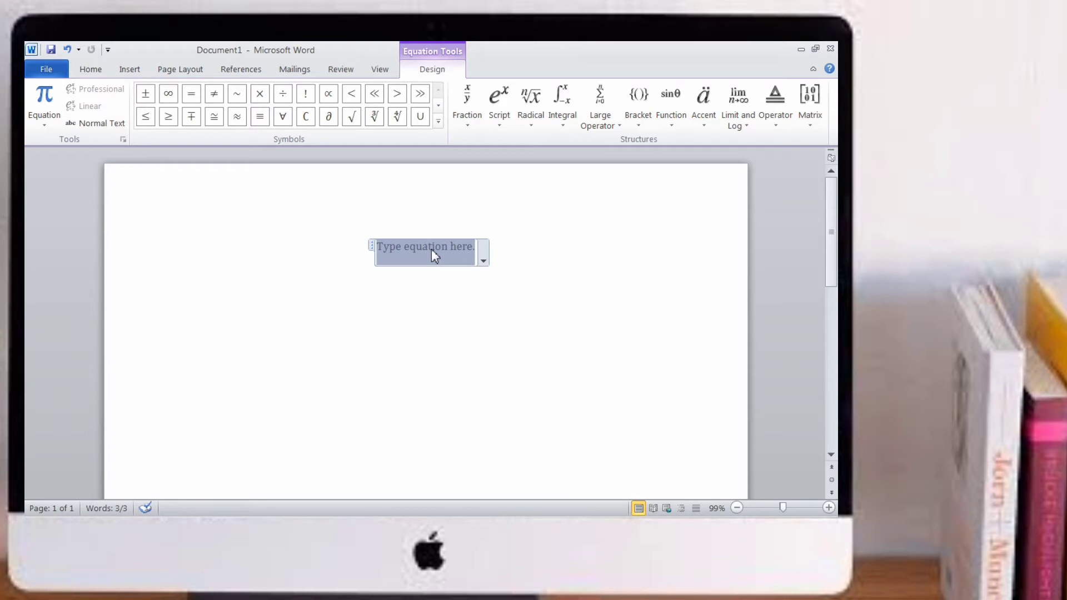
Step: Build the equation 2 + 5 + 10 = 17 using + from the Basic Math symbols
click(441, 124)
click(258, 185)
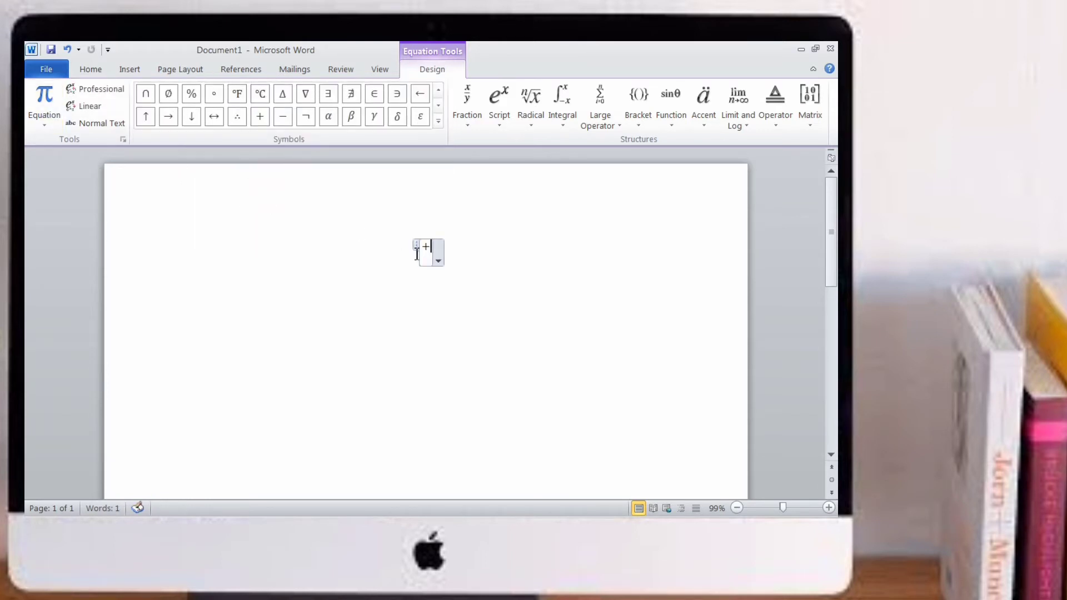
text(5)
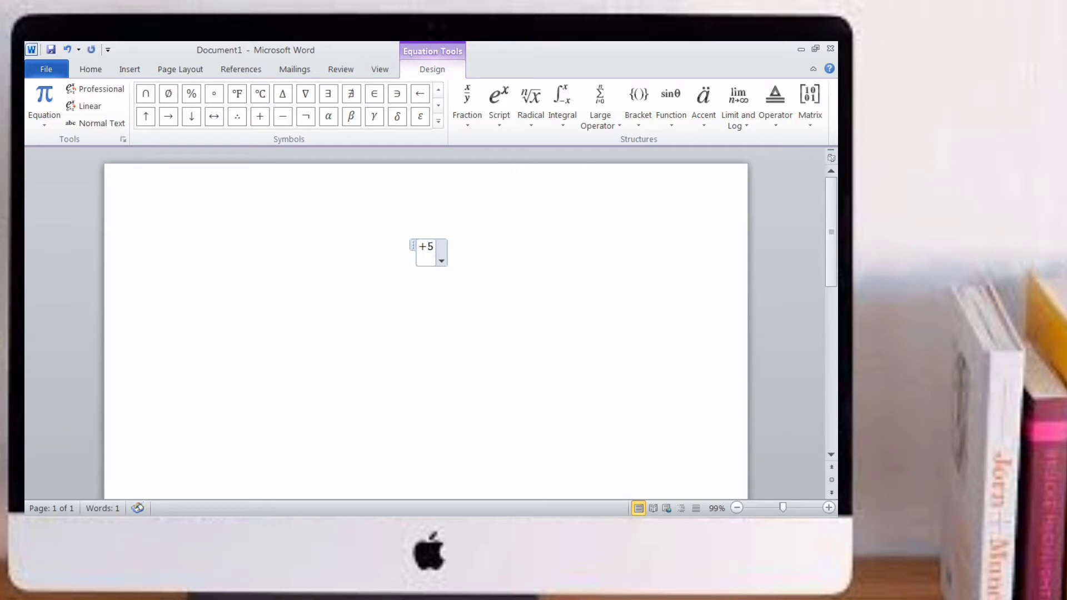
click(440, 122)
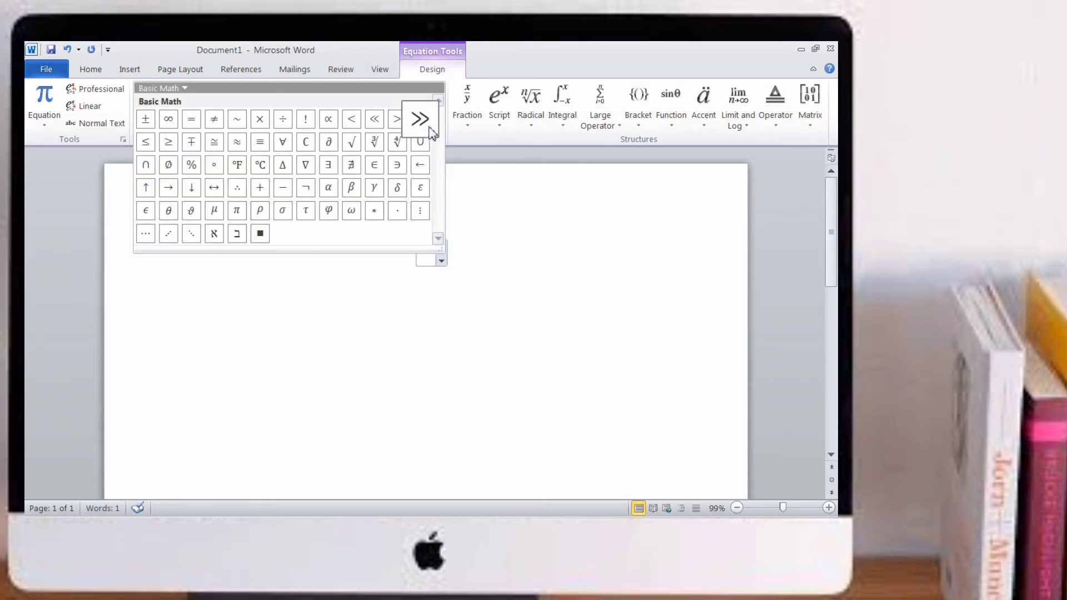
click(259, 187)
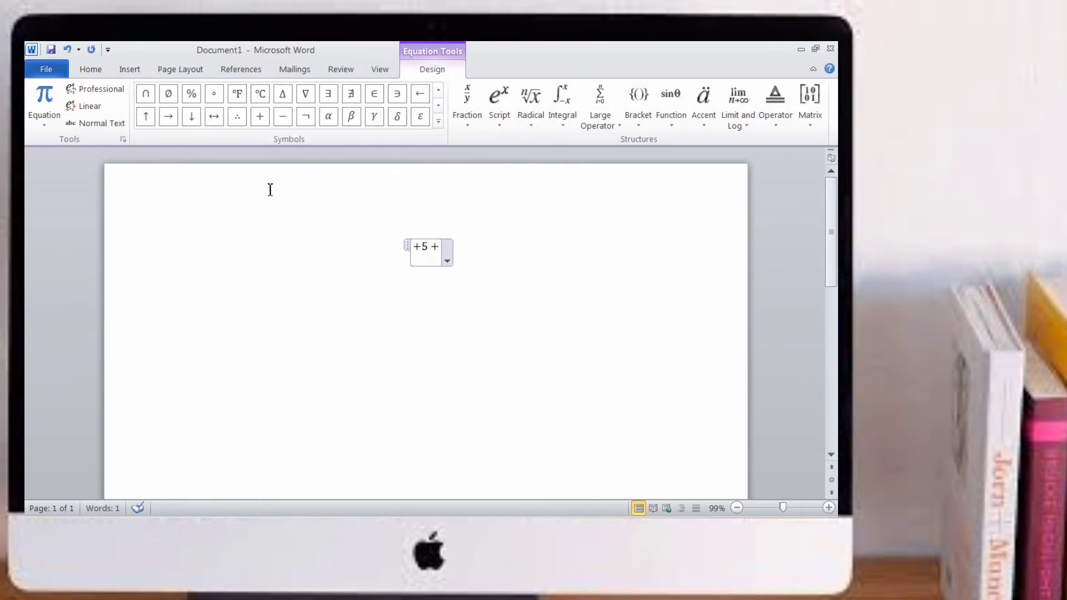
text(10)
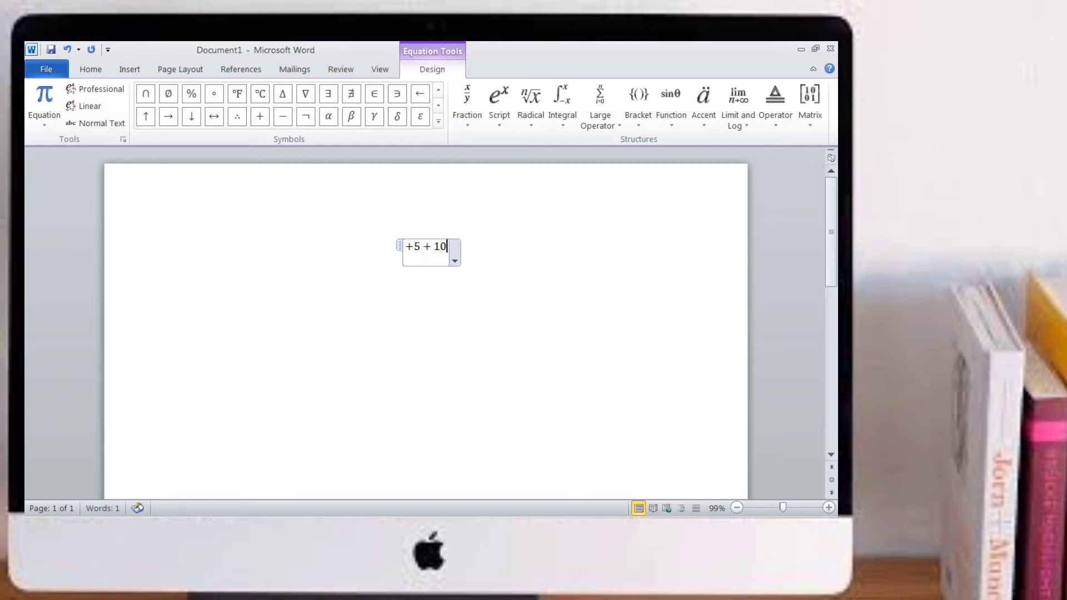
text(=)
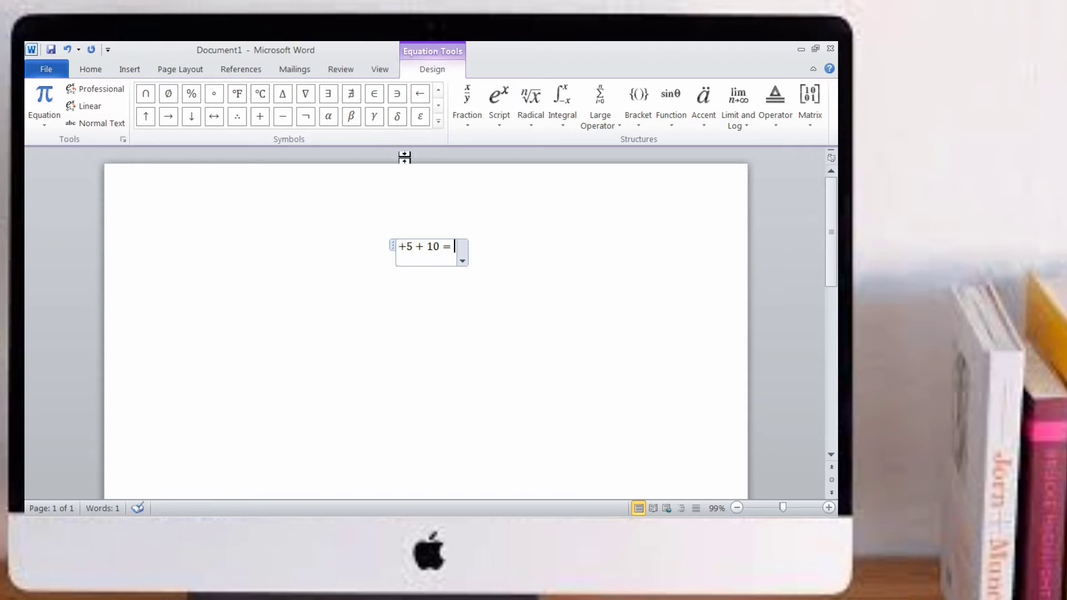
text( 2)
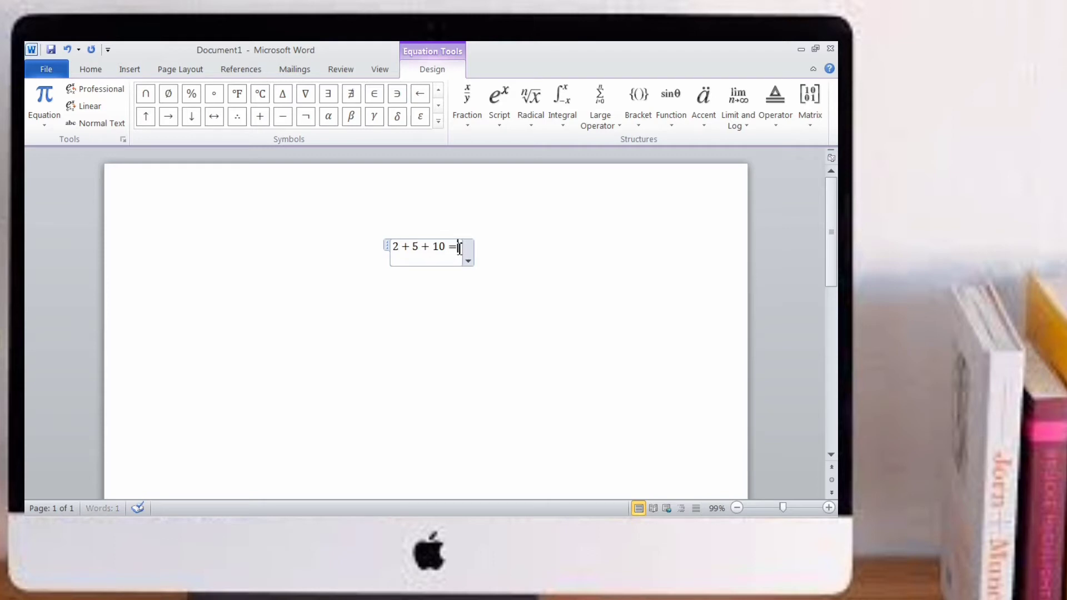
text(1)
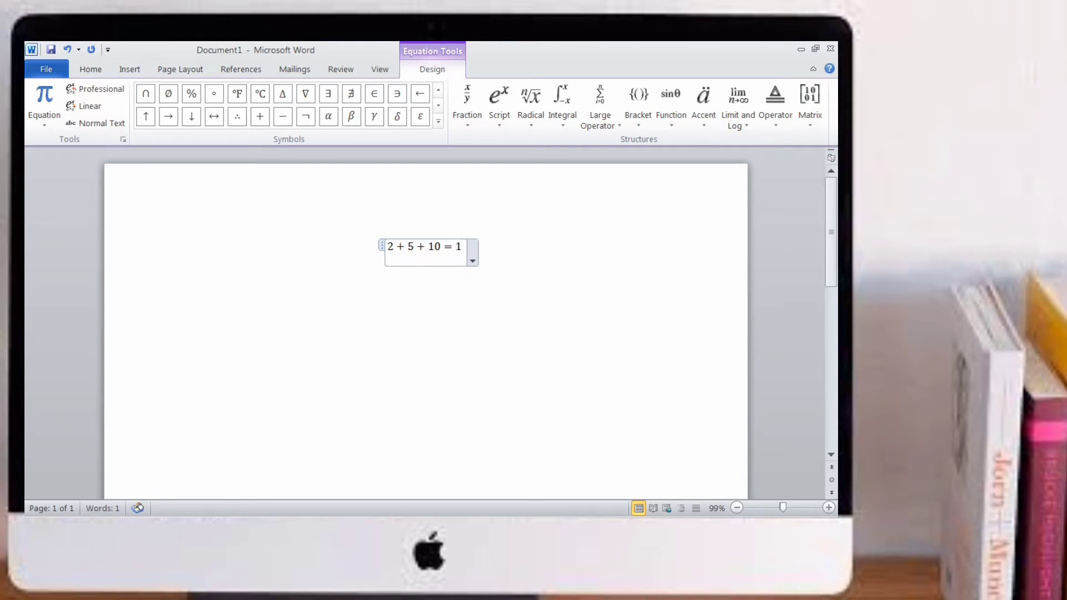
text(7)
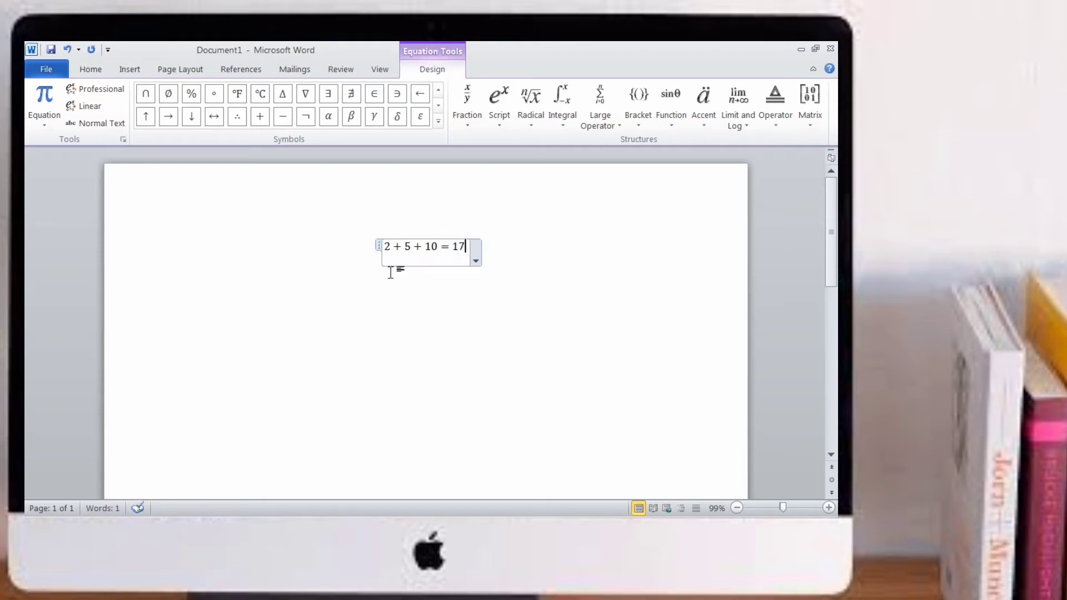
click(439, 121)
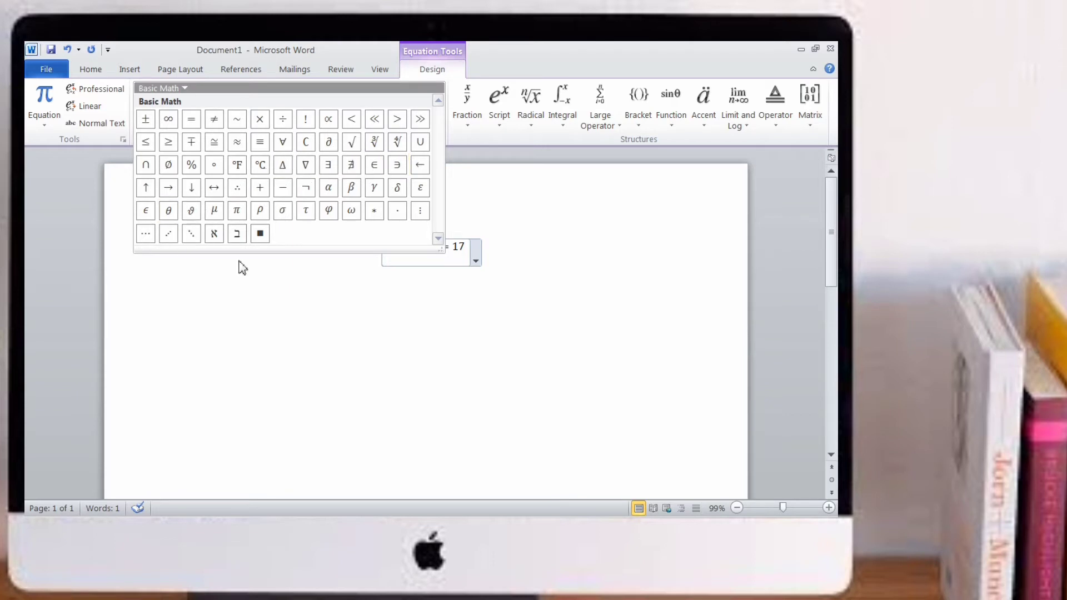
Step: Append the built-in Binomial Theorem and Area of Circle formulas, then leave the equation
key(Escape)
click(44, 127)
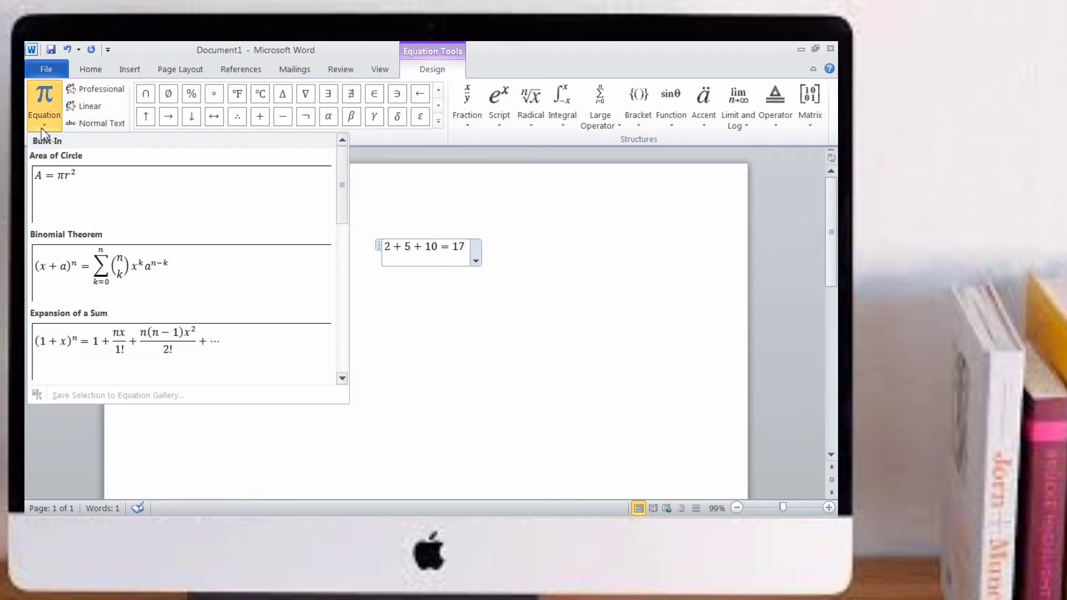
click(116, 289)
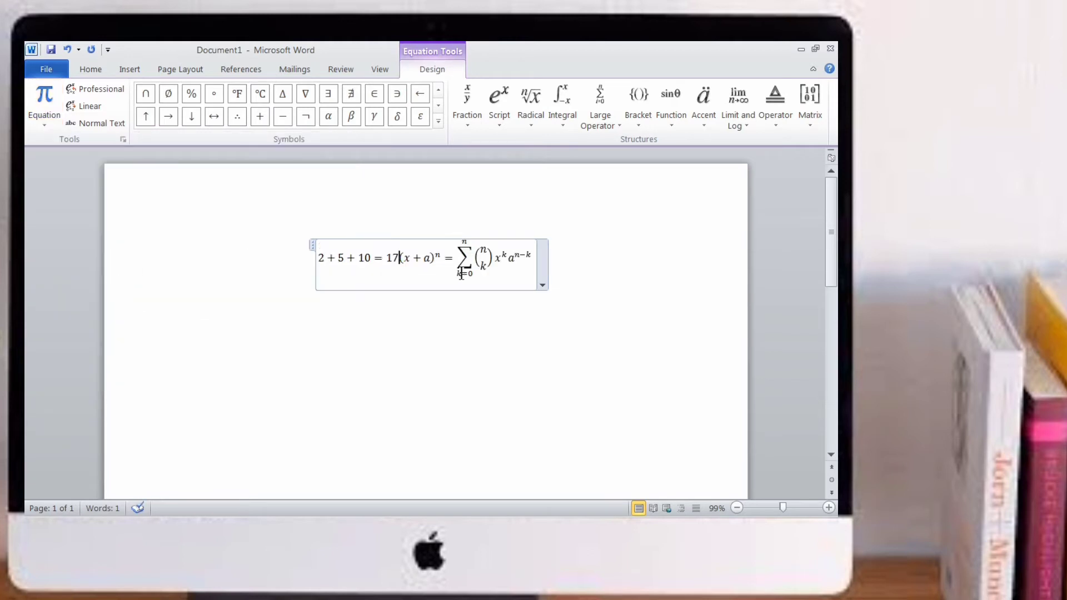
click(42, 124)
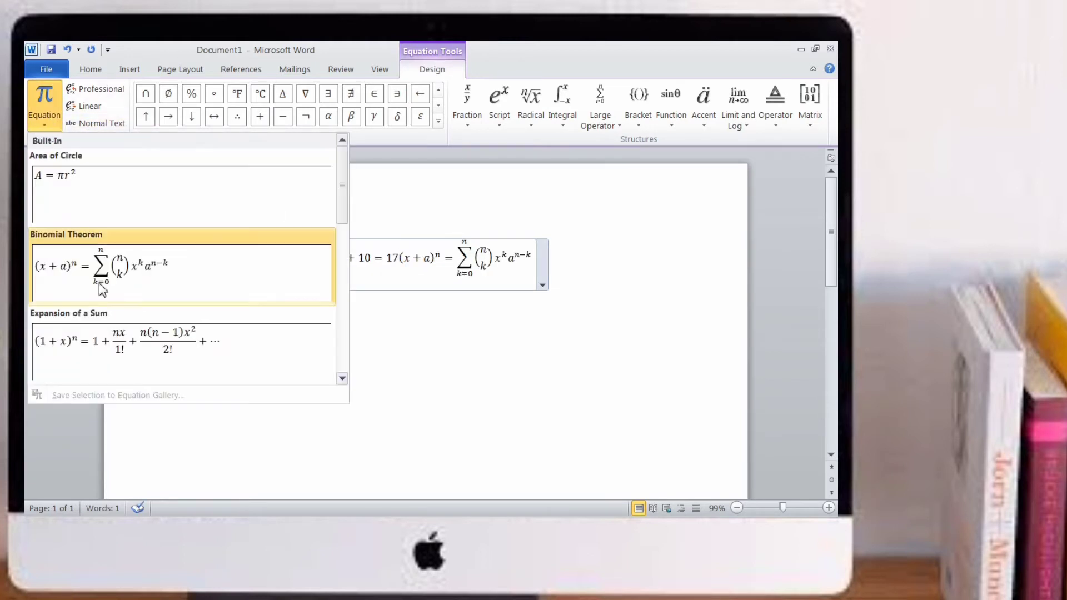
click(87, 176)
click(200, 320)
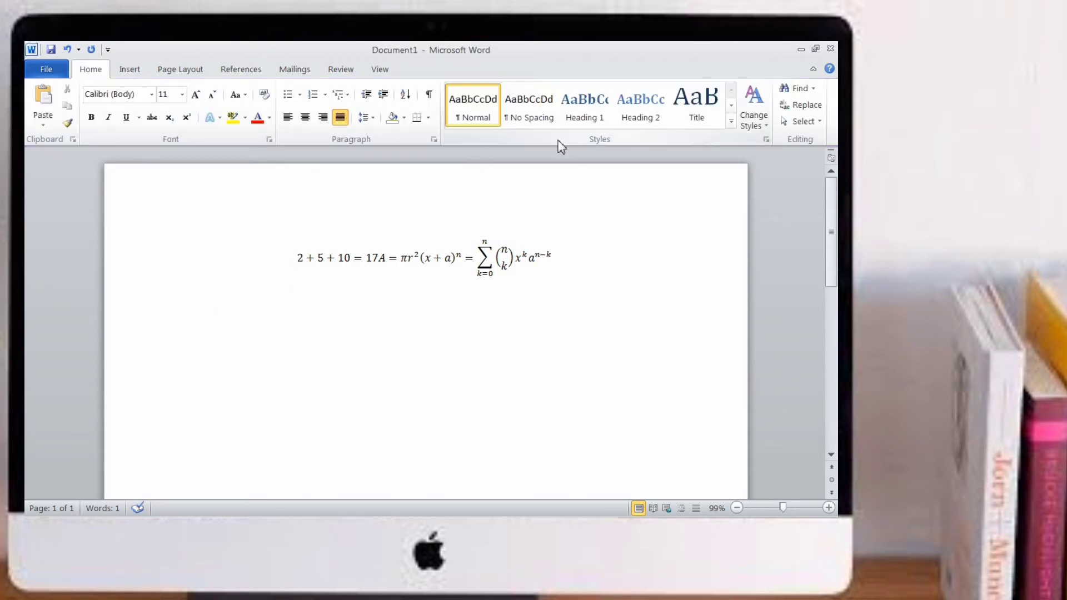
click(130, 69)
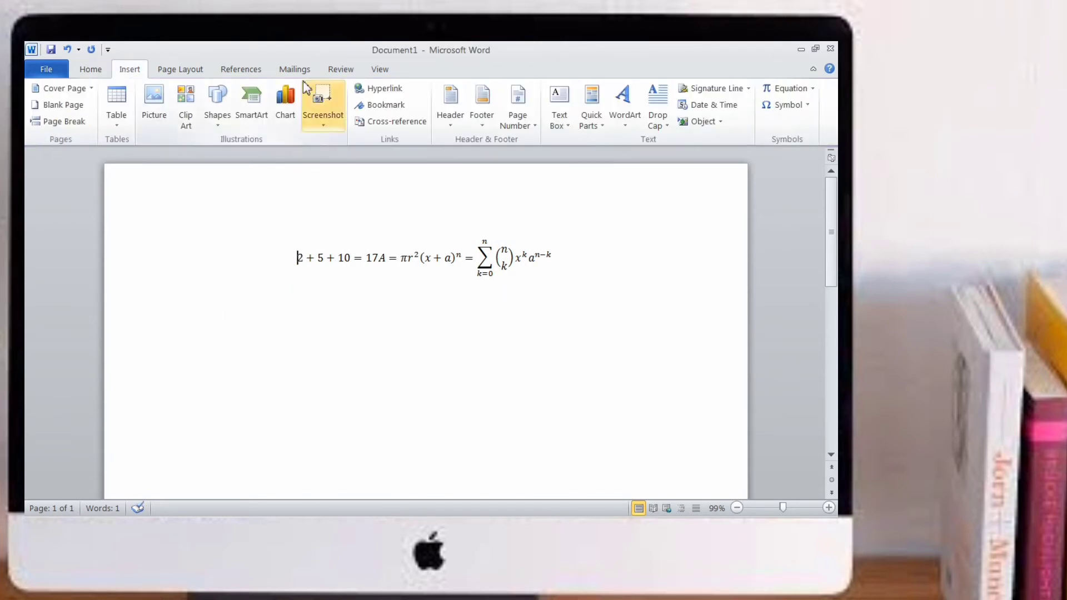
Step: Look through the fraction and large-operator structures, then select and delete the whole equation
click(790, 90)
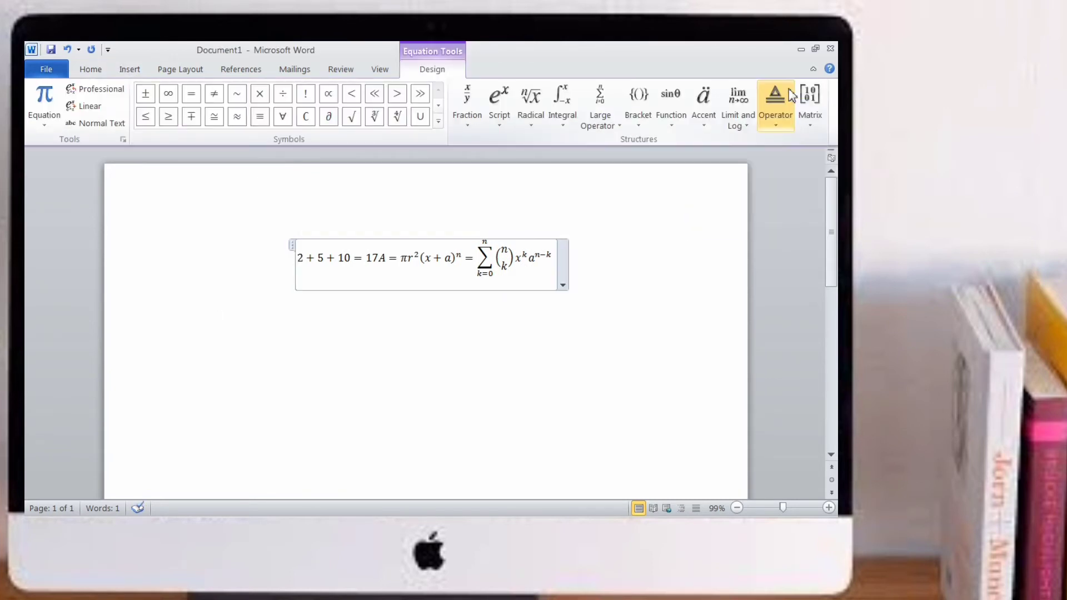
click(471, 134)
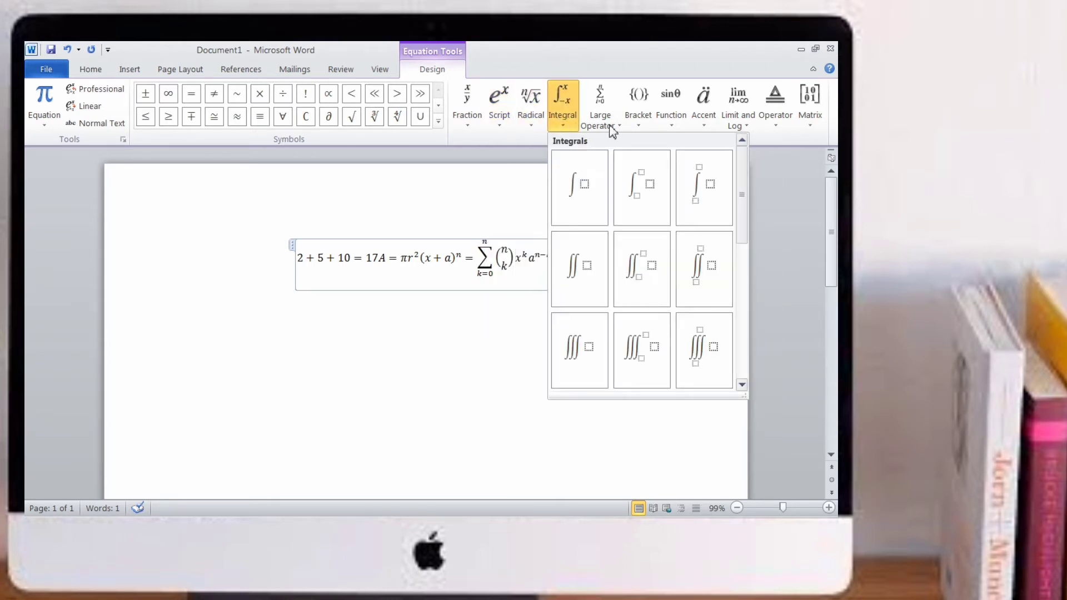
click(450, 346)
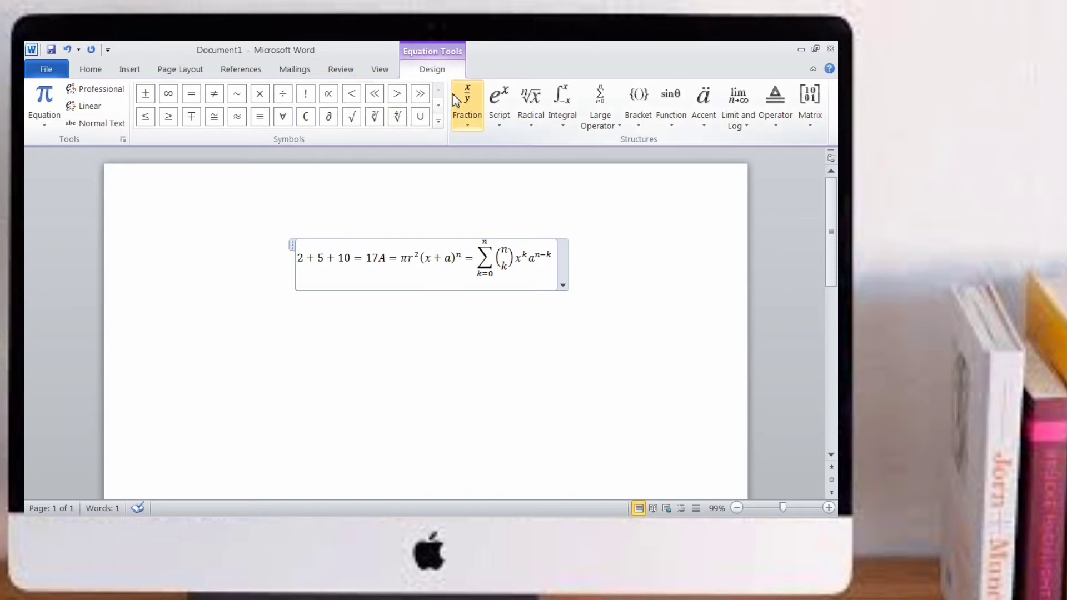
click(129, 69)
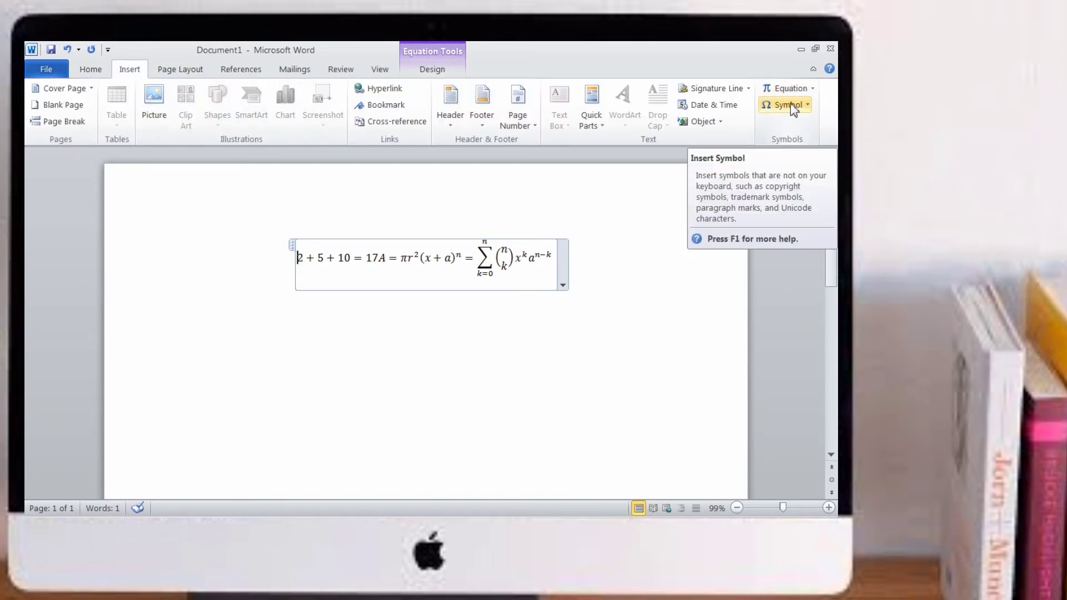
double_click(568, 262)
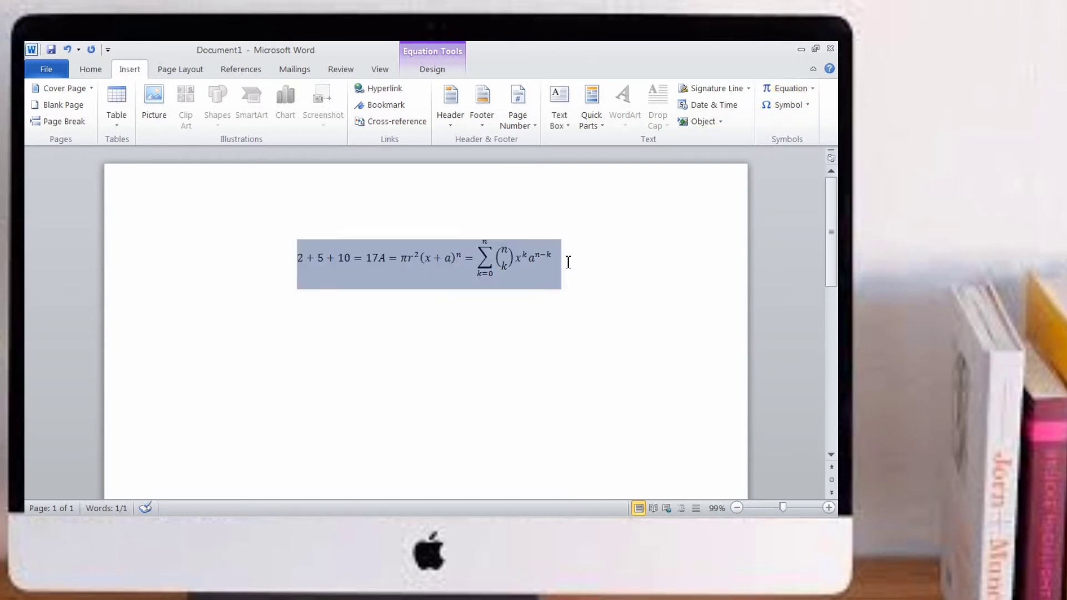
key(Delete)
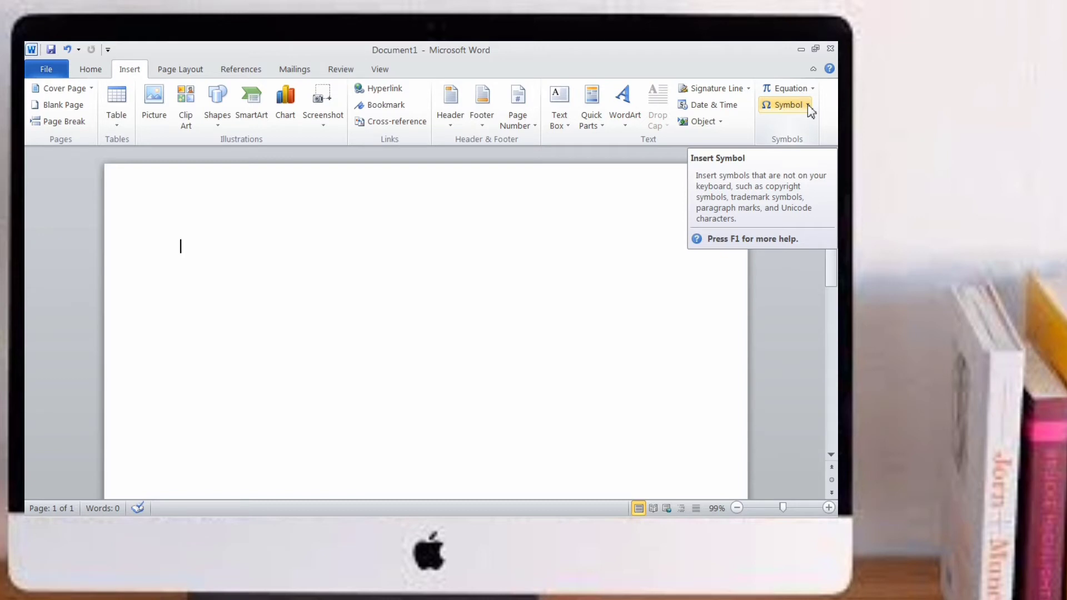
Step: Insert the Wingdings telephone symbol (character code 40) through More Symbols
click(810, 111)
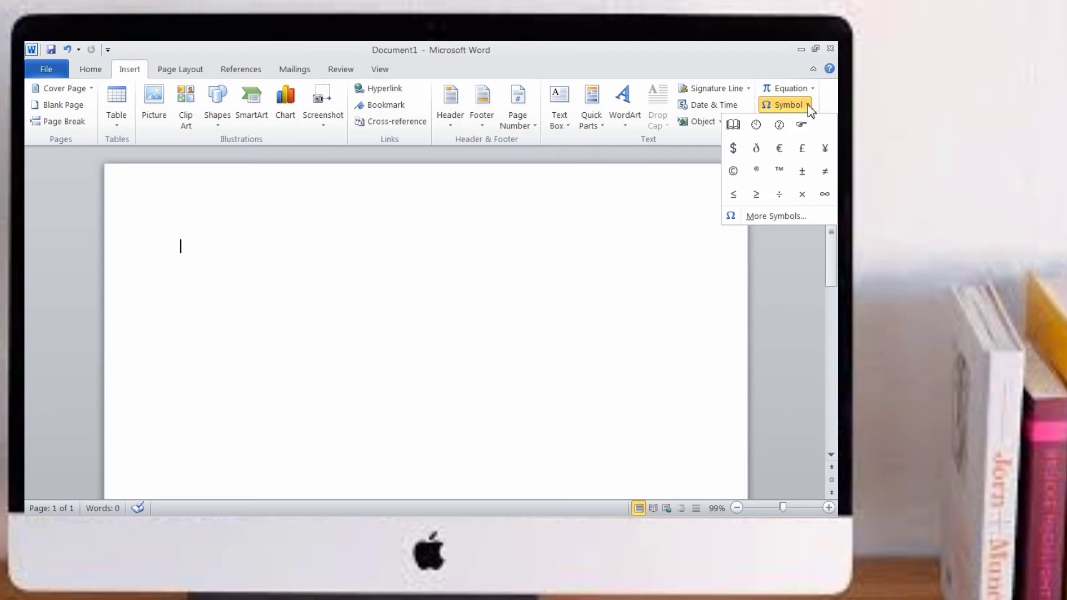
click(775, 217)
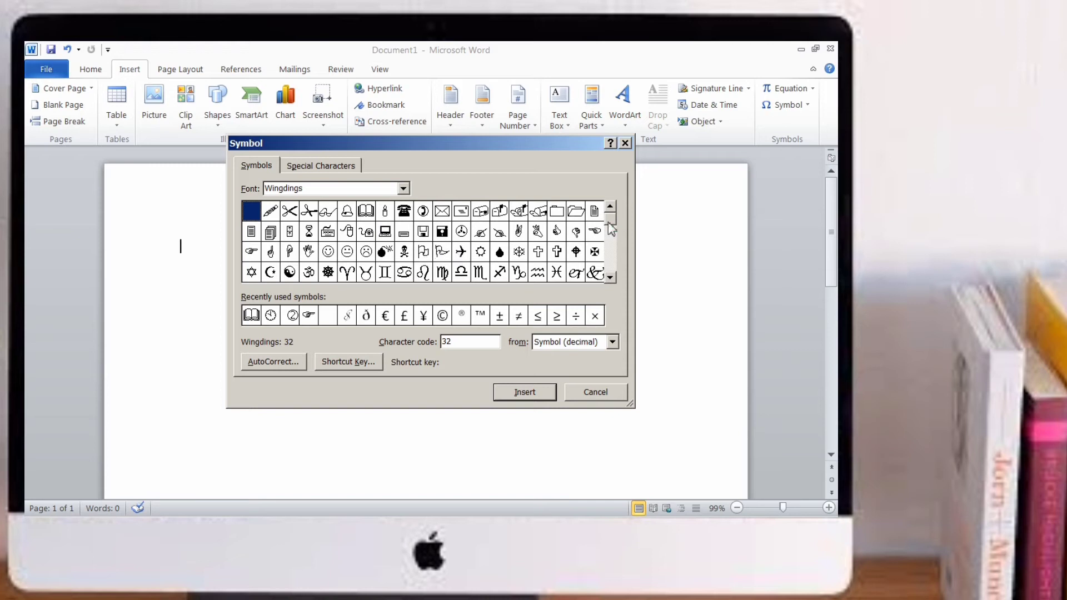
drag(611, 228, 614, 240)
drag(614, 240, 614, 243)
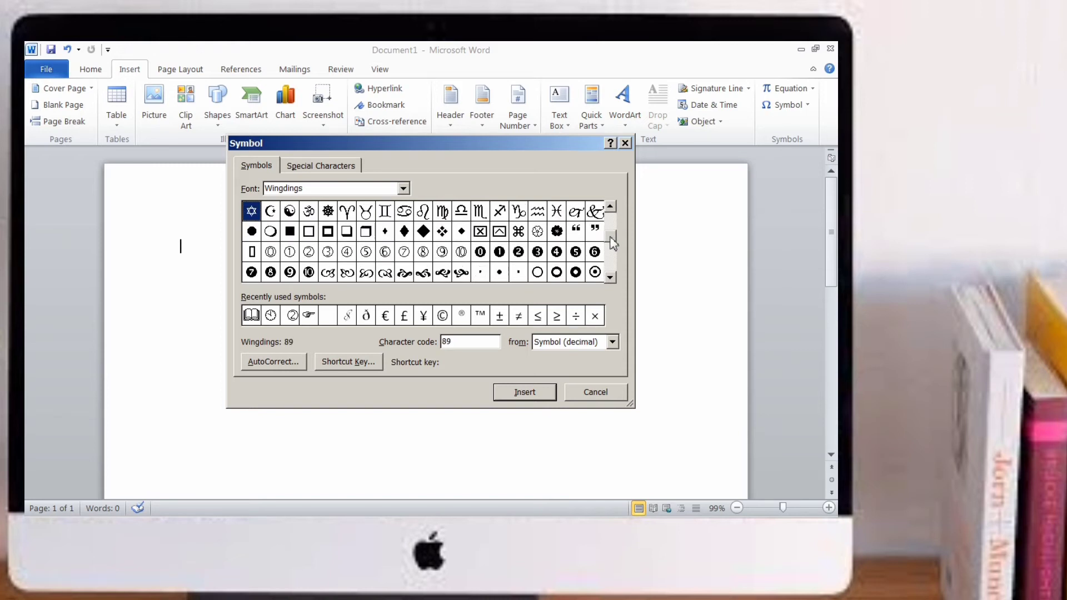
scroll(410, 214, up, 1)
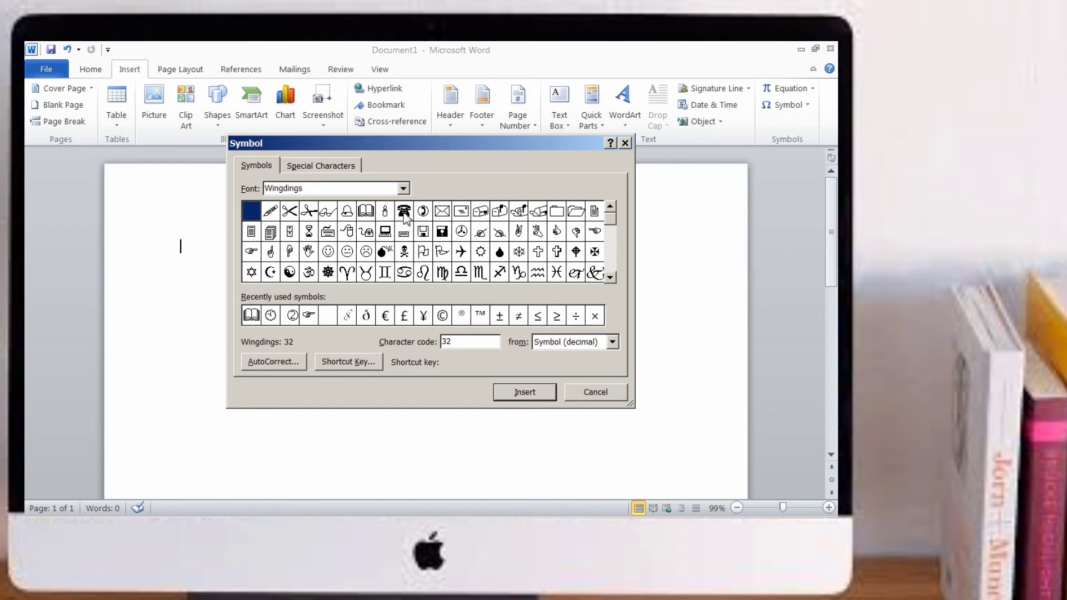
click(404, 213)
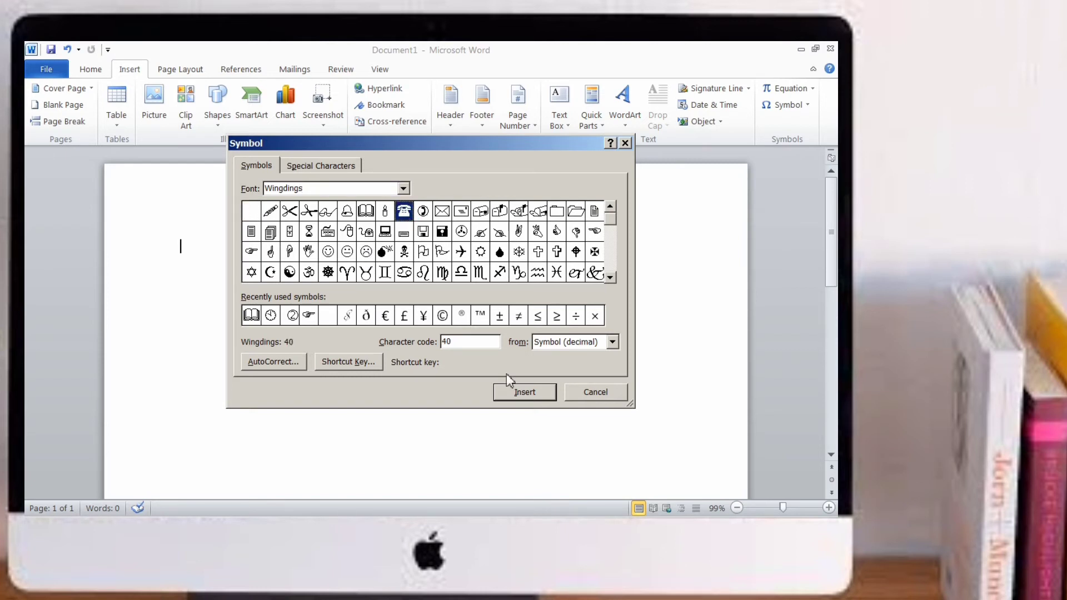
click(515, 392)
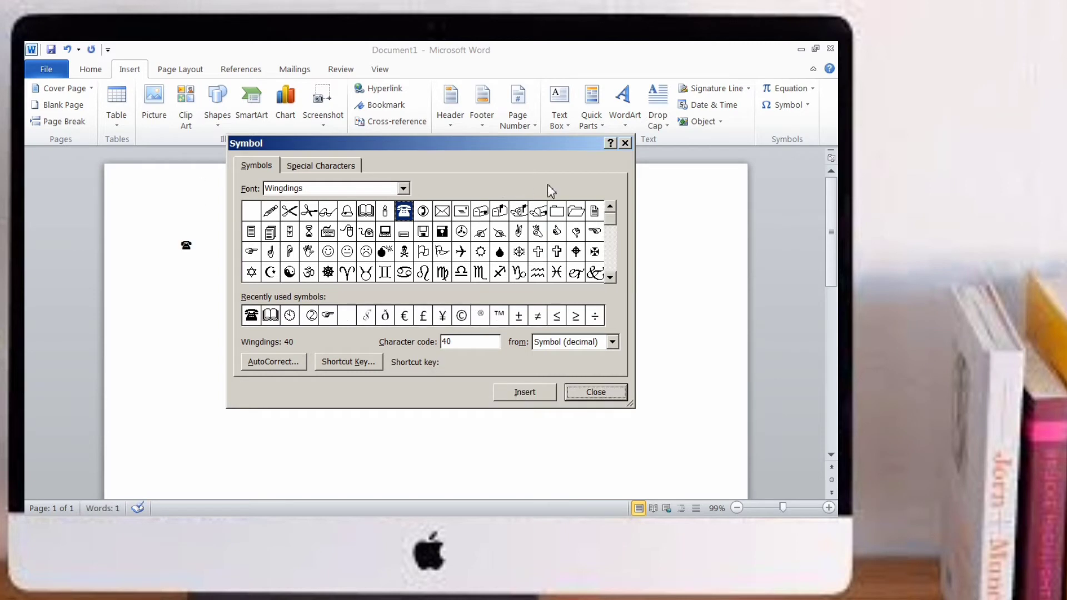
click(625, 144)
Step: Grow the telephone symbol to 28 pt and make it bold
drag(204, 248, 179, 247)
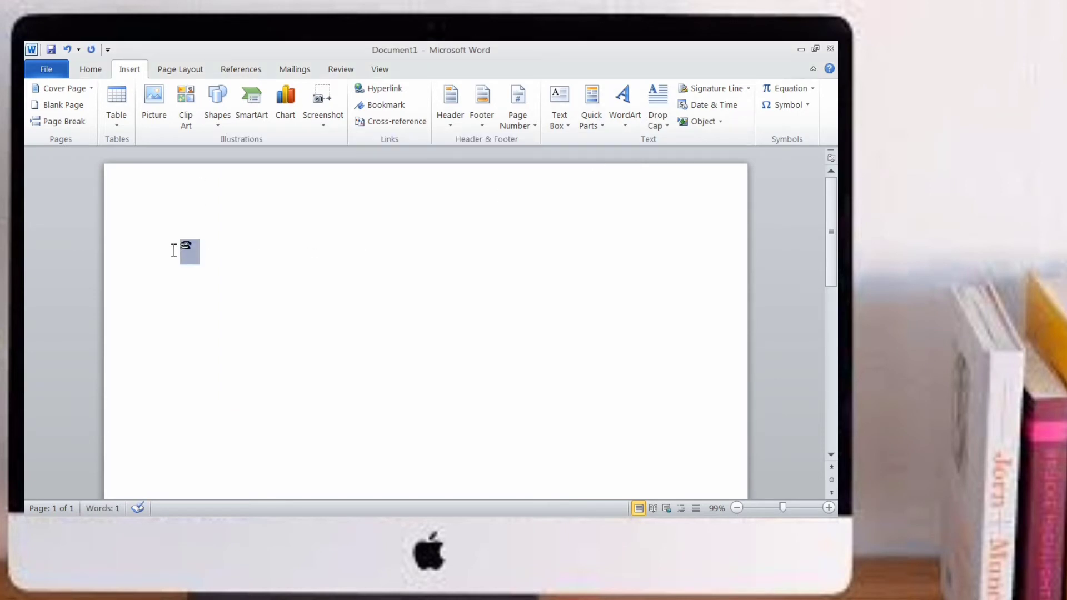
click(89, 69)
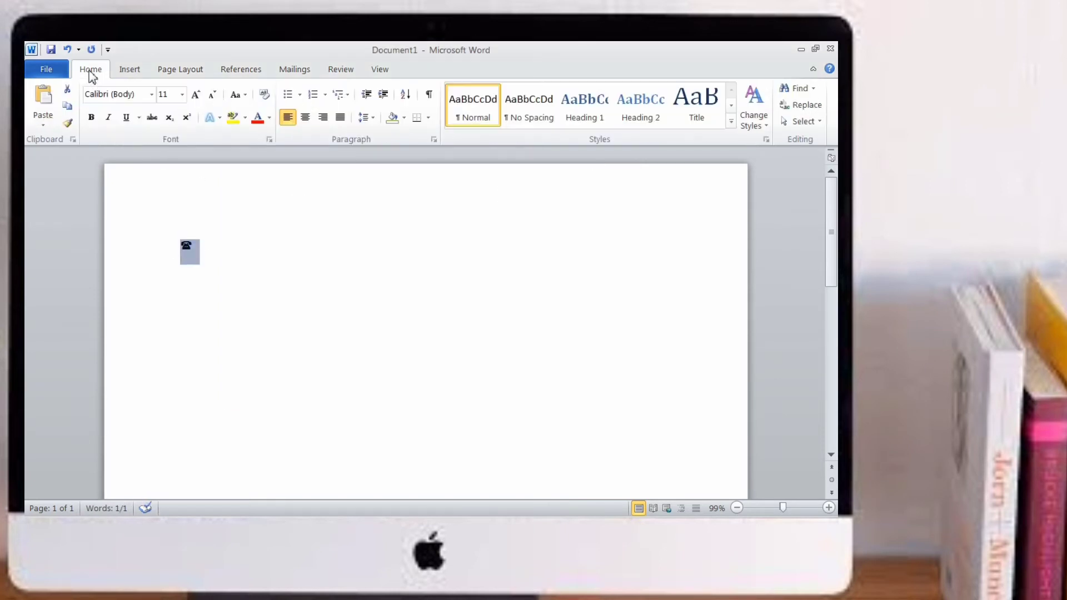
click(196, 95)
click(196, 95)
click(195, 95)
click(195, 96)
click(195, 96)
click(196, 96)
click(195, 95)
click(196, 95)
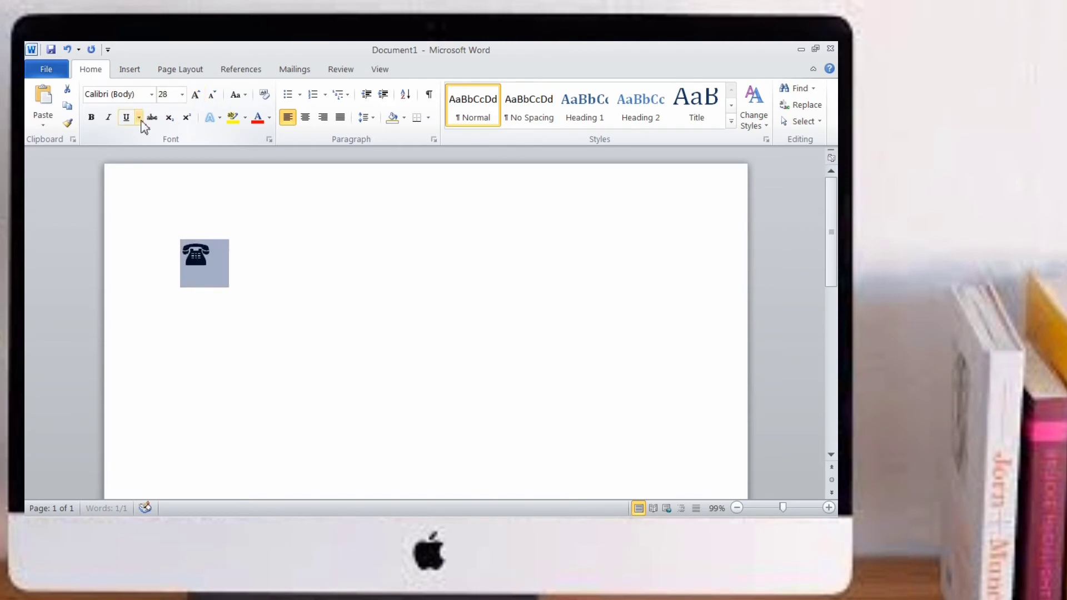
click(91, 120)
Step: Type the phone number after the symbol and select the whole line
click(297, 270)
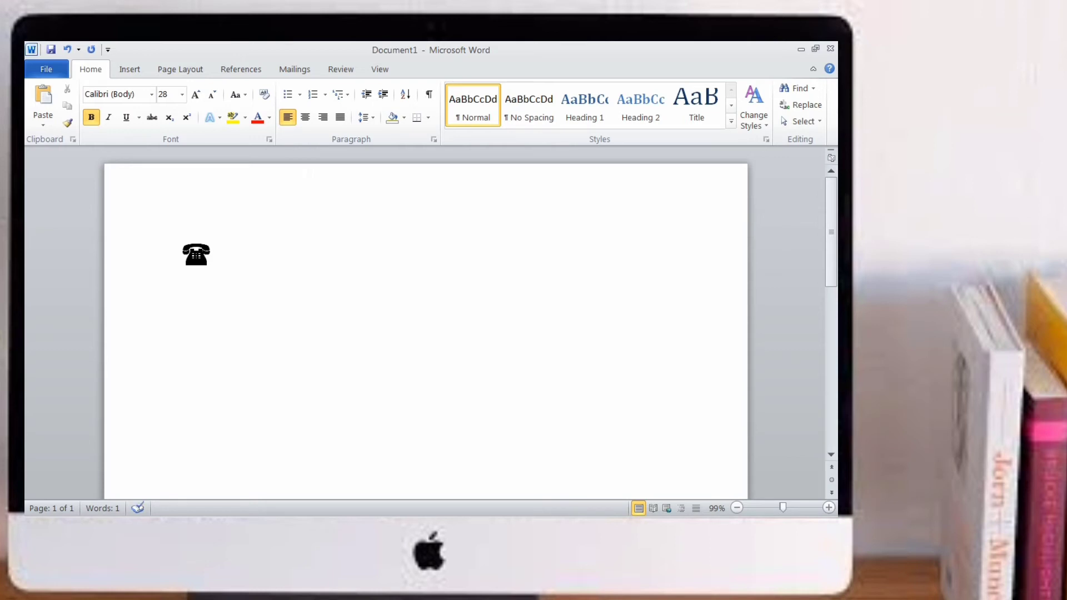
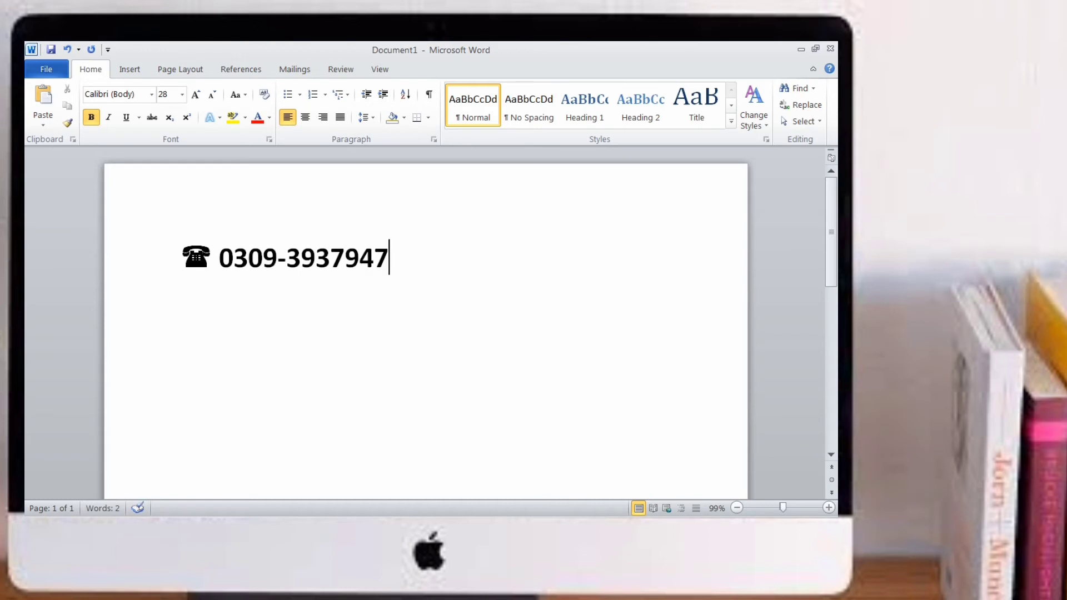
drag(430, 260, 181, 261)
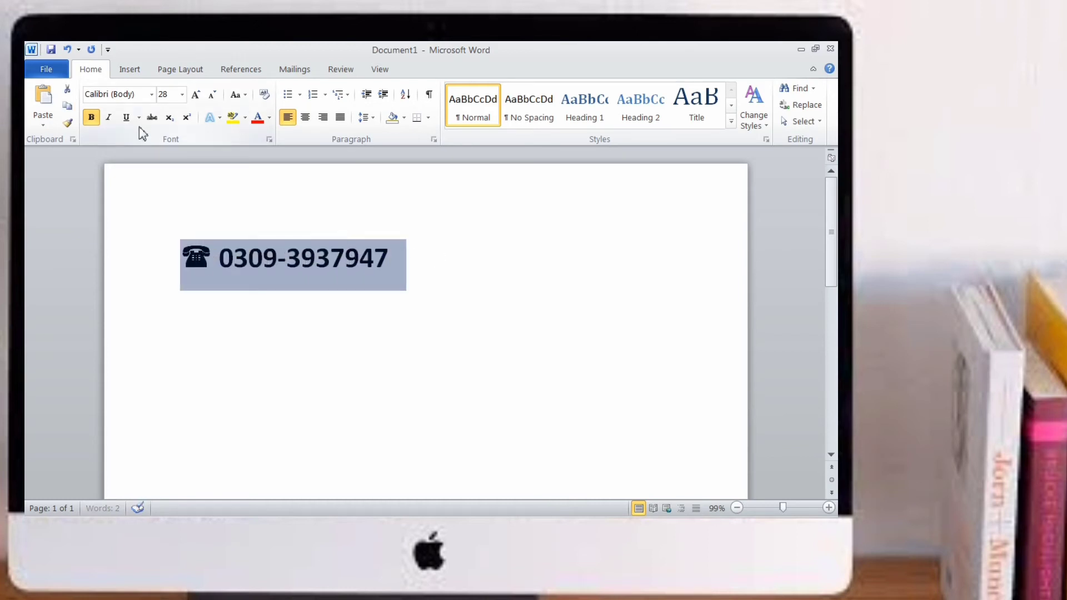
click(132, 71)
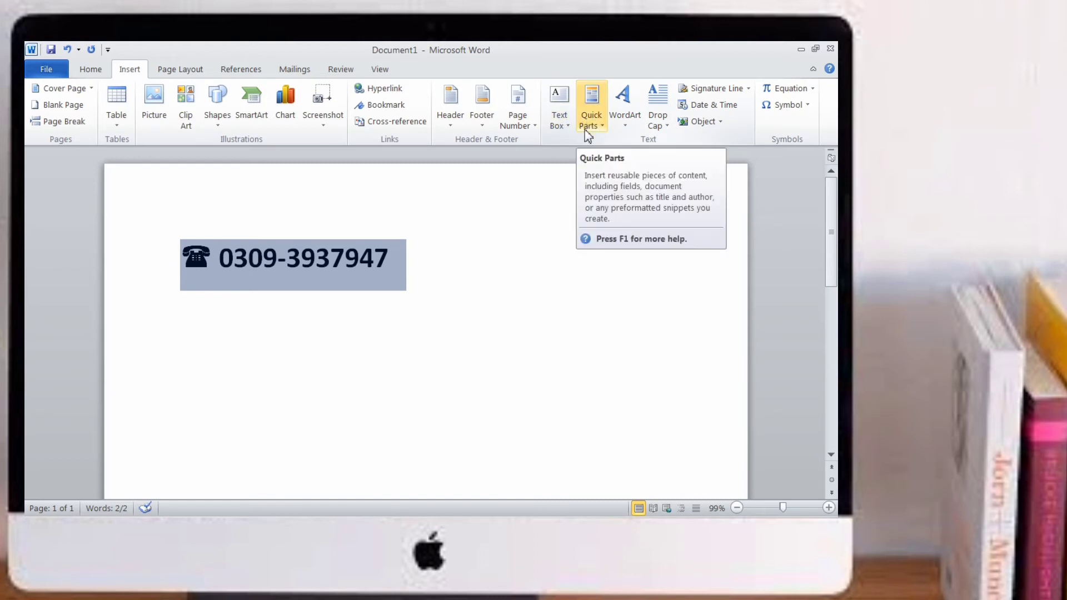
click(165, 70)
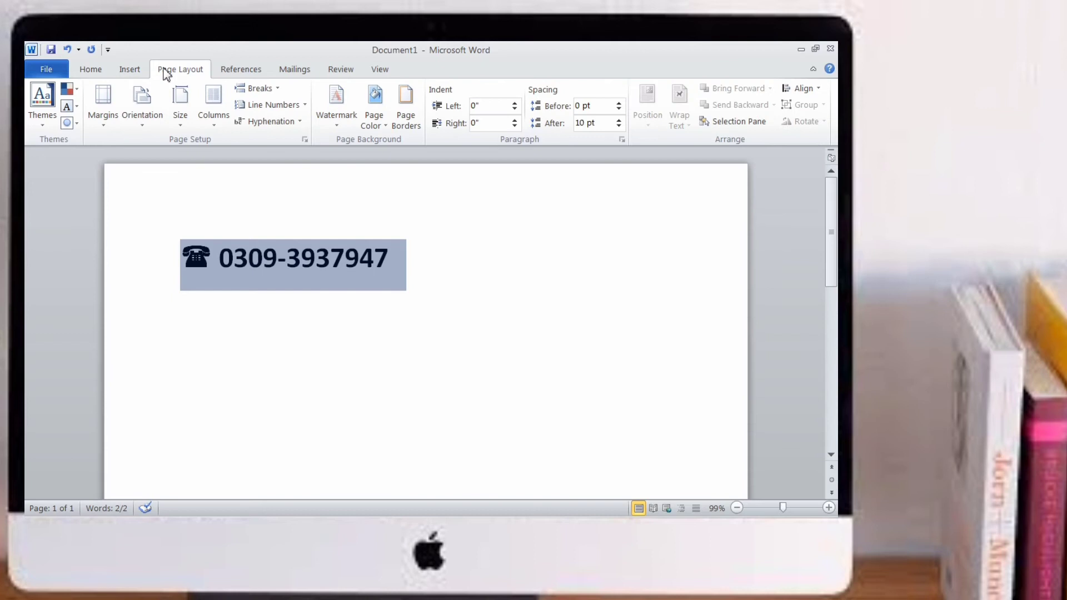
click(380, 70)
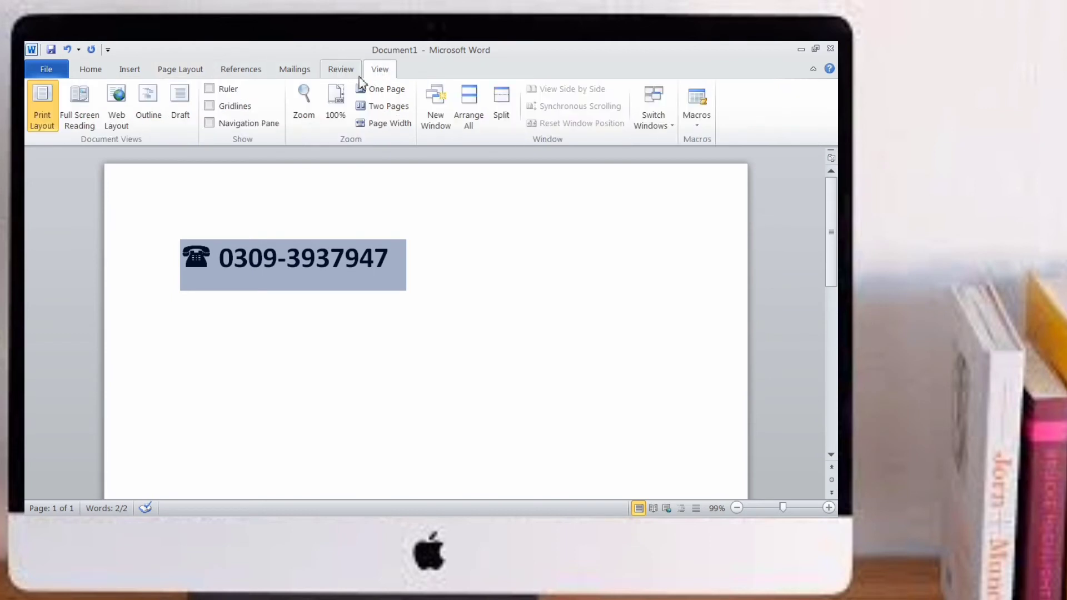
click(337, 75)
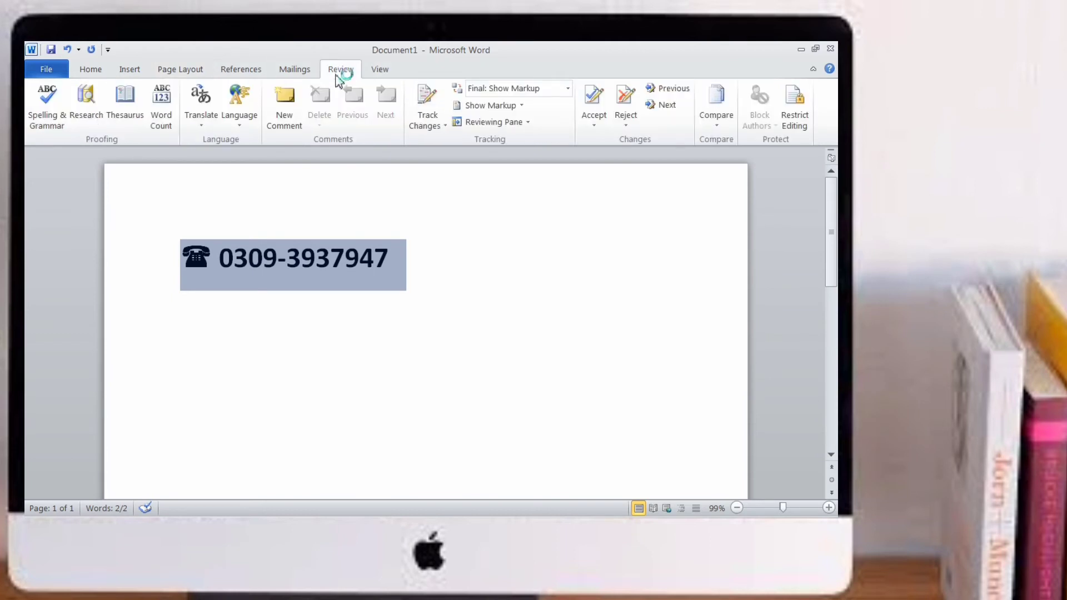
click(290, 77)
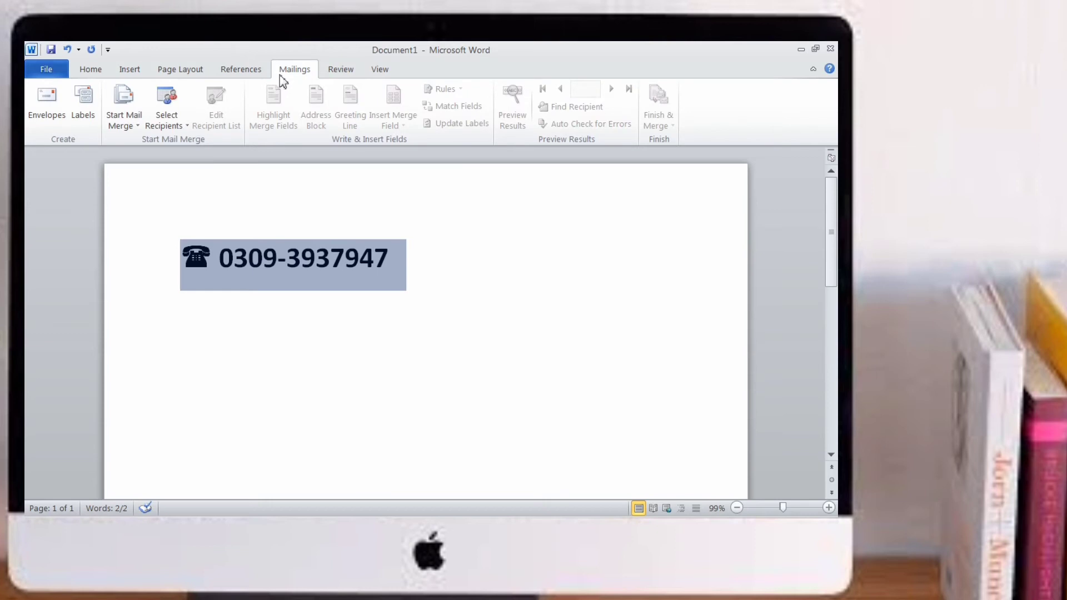
Step: Center the phone number line on the page
click(128, 72)
click(94, 72)
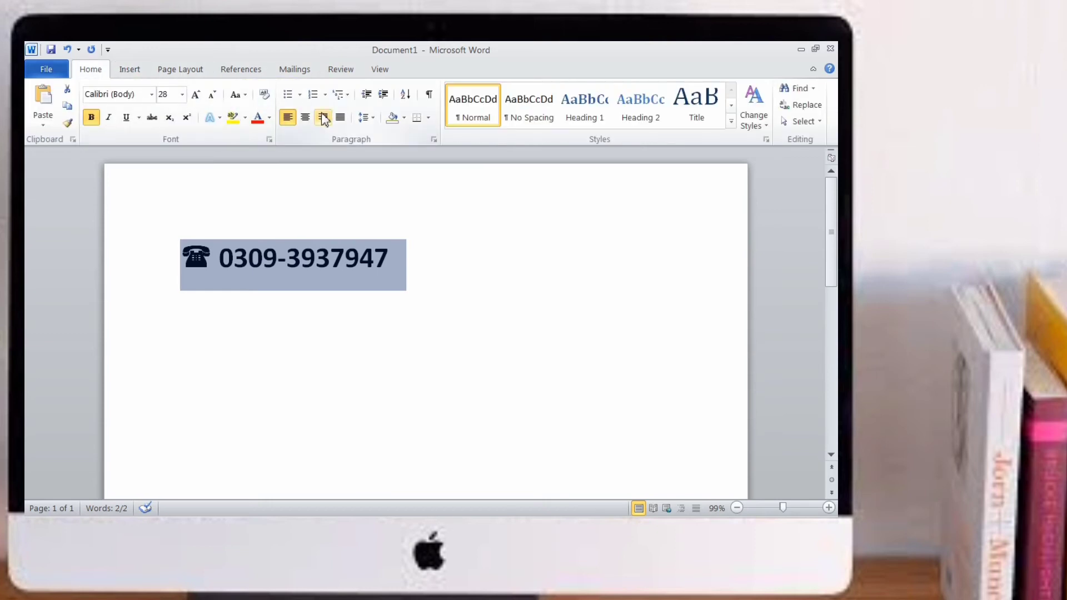
click(305, 118)
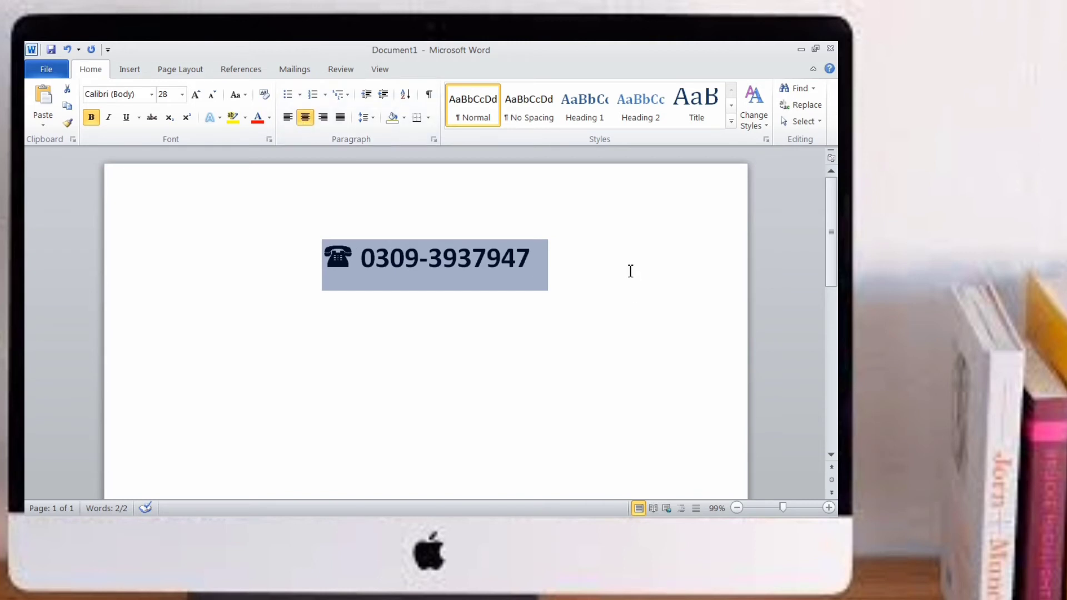
Step: Cut the phone number line and paste it lower with Keep Source Formatting
drag(584, 261, 349, 259)
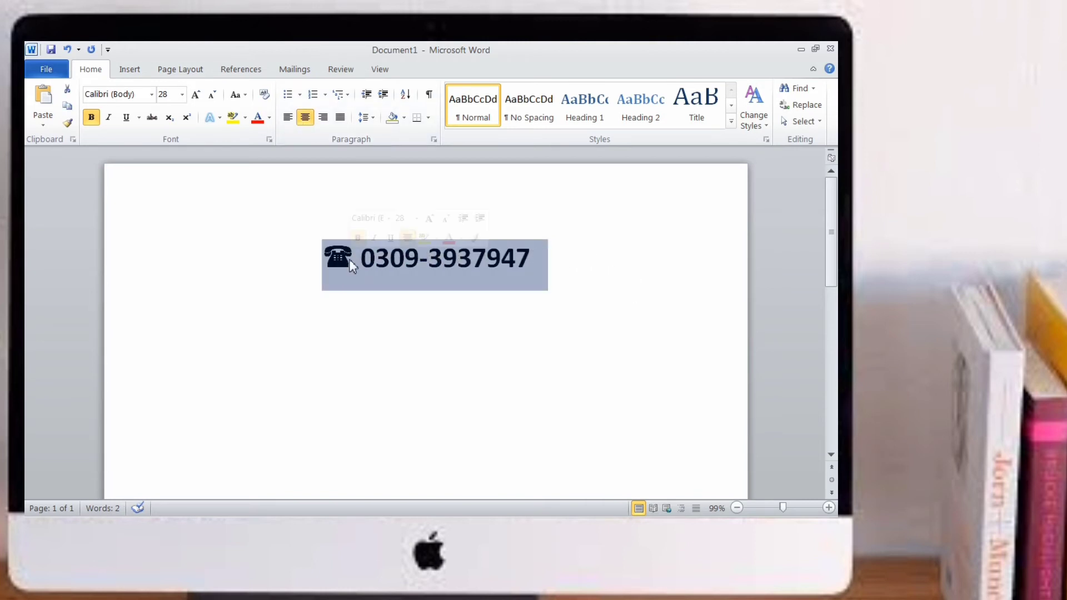
right_click(349, 259)
click(363, 270)
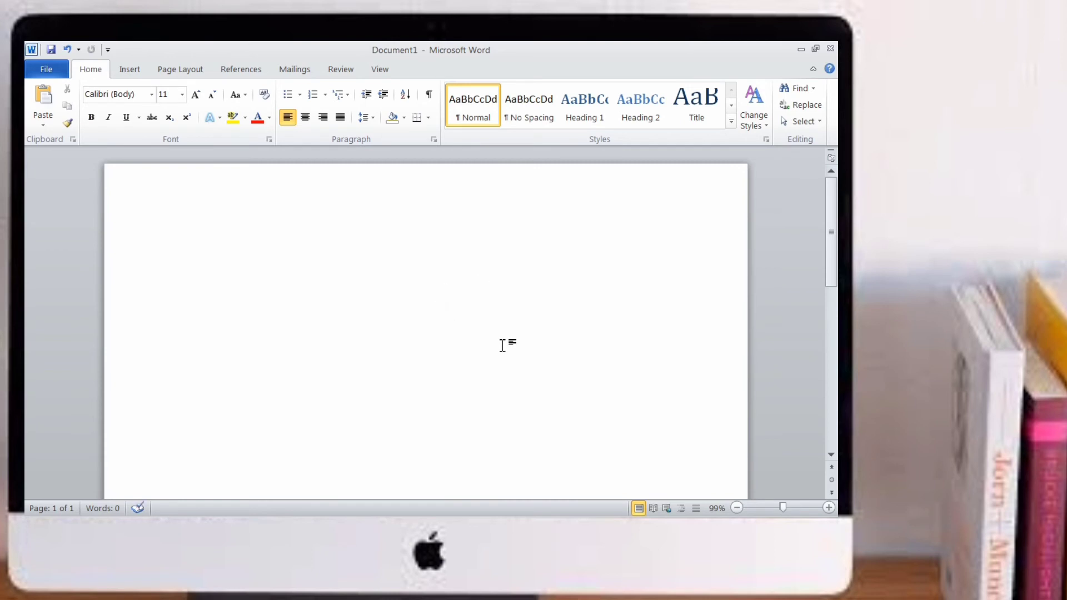
scroll(695, 382, down, 5)
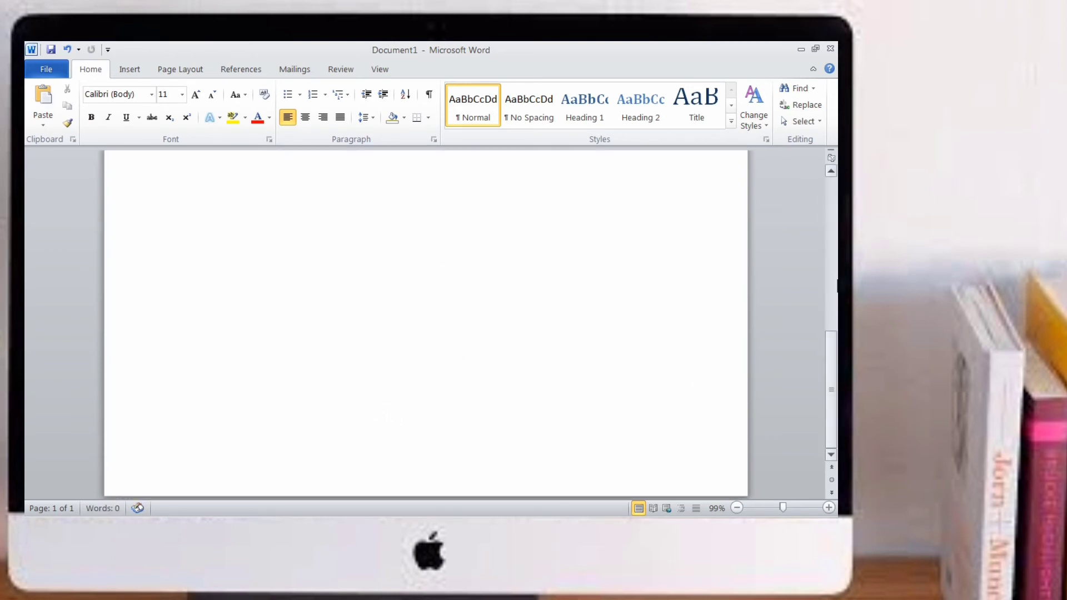
right_click(440, 398)
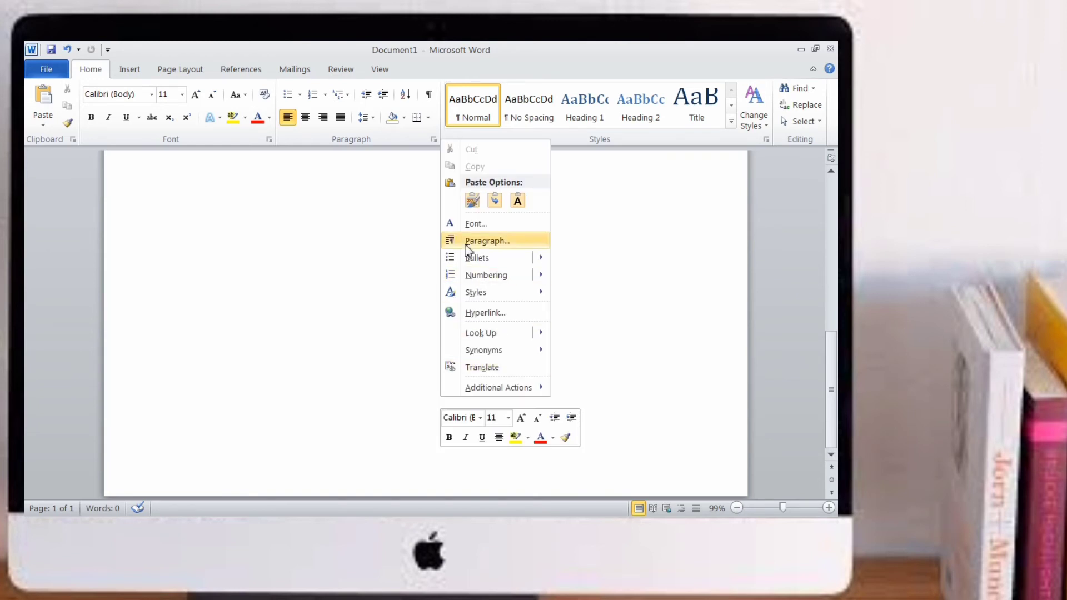
click(473, 201)
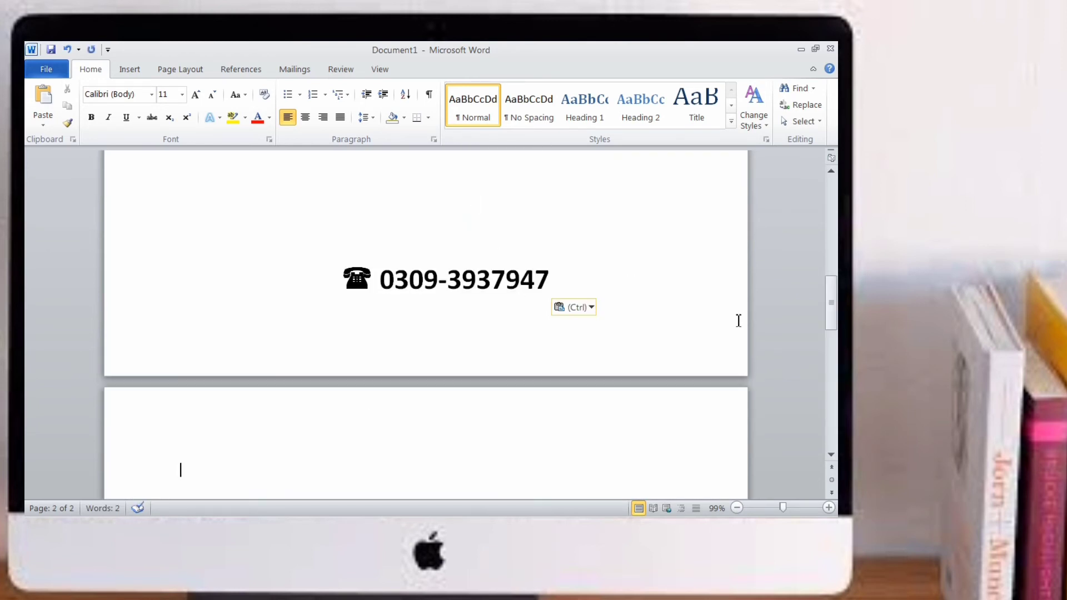
mouse_move(820, 296)
mouse_down()
mouse_move(831, 265)
mouse_move(831, 297)
mouse_up()
click(583, 318)
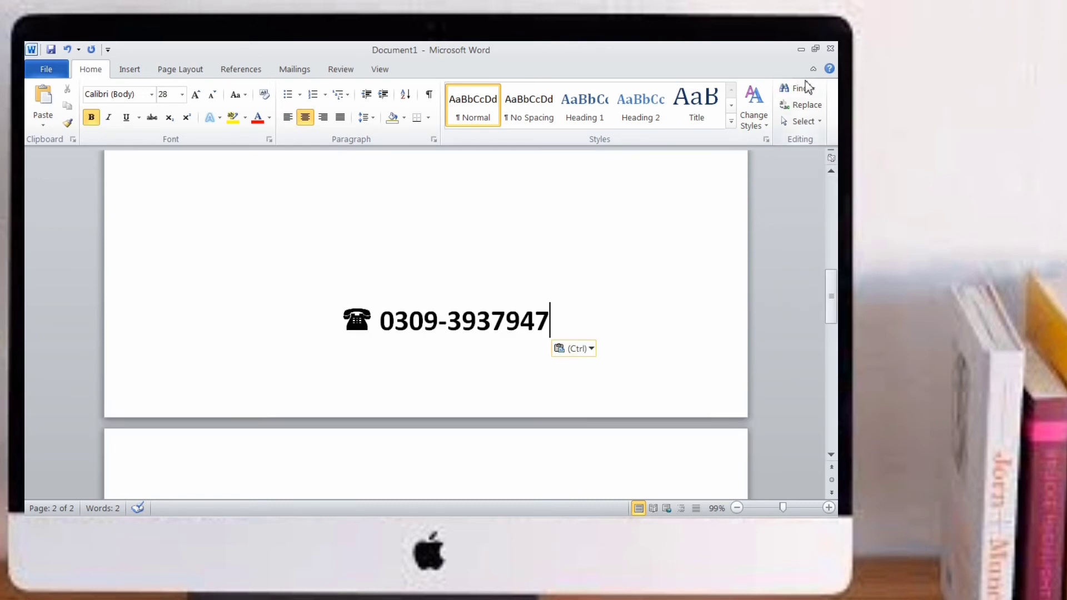
Step: Insert two Wingdings pointing-hand symbols (code 70) after the number, then restart Word after the crash
click(130, 69)
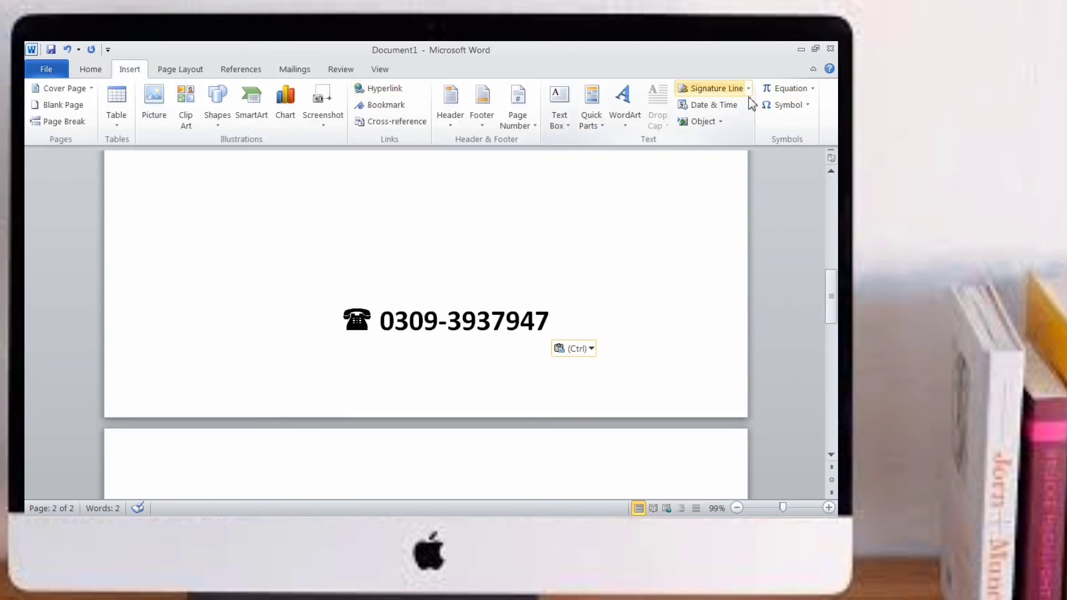
click(803, 105)
click(776, 217)
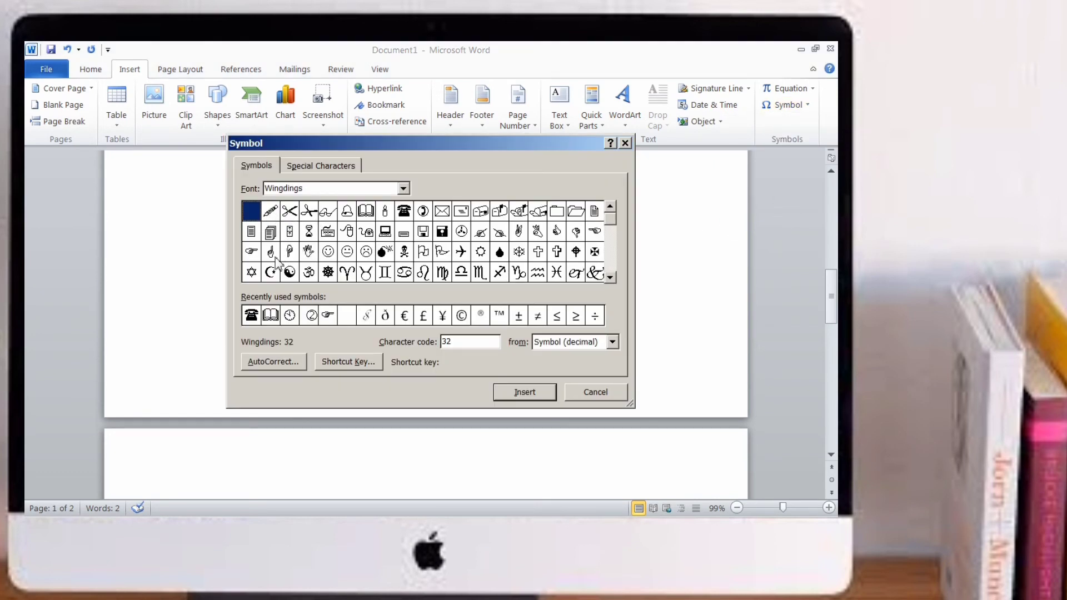
click(251, 254)
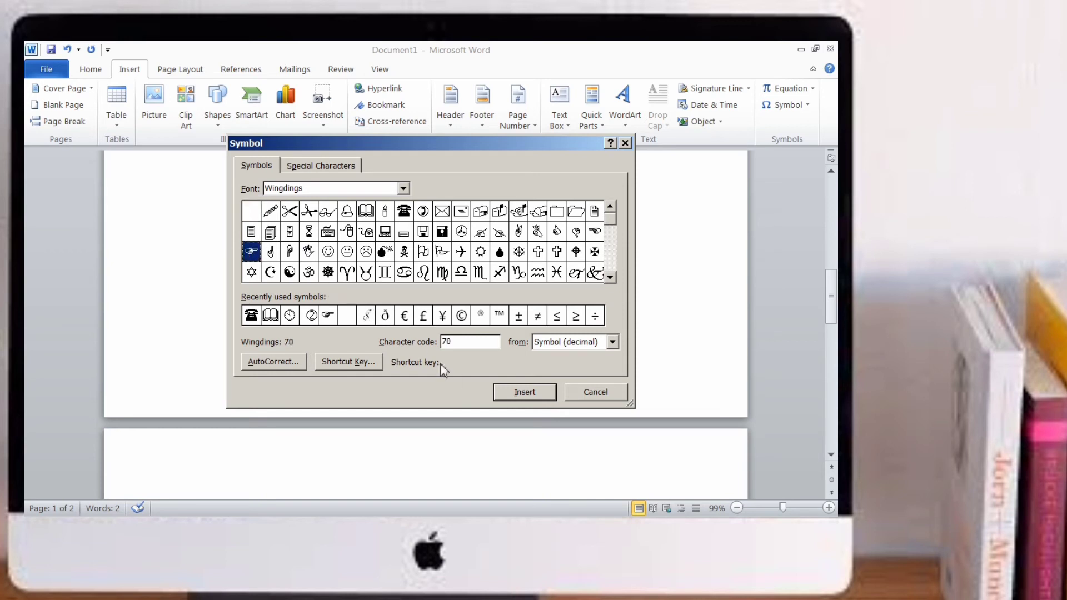
click(532, 398)
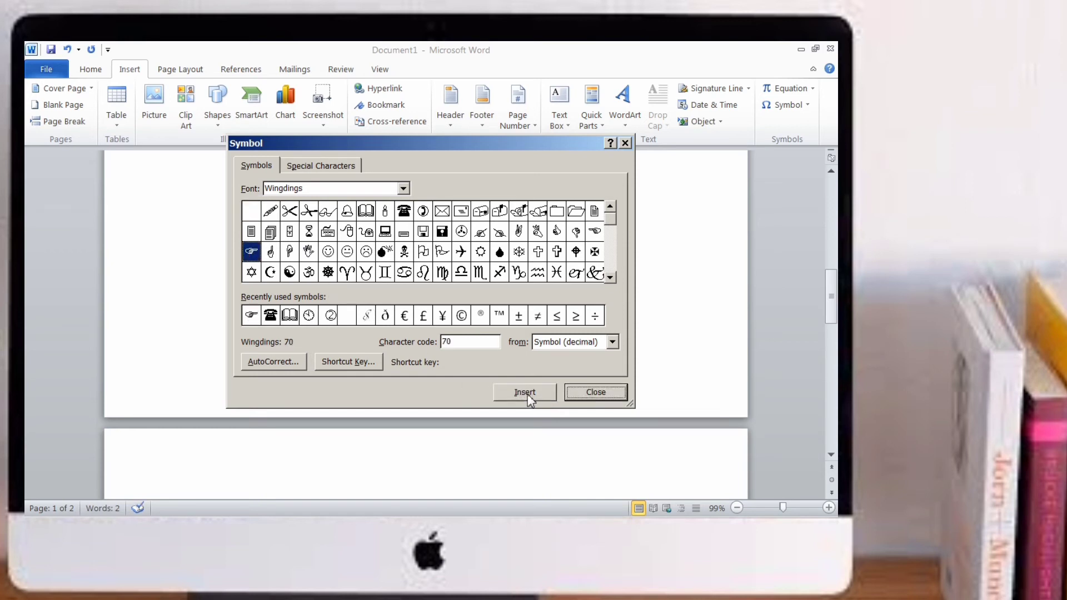
click(532, 396)
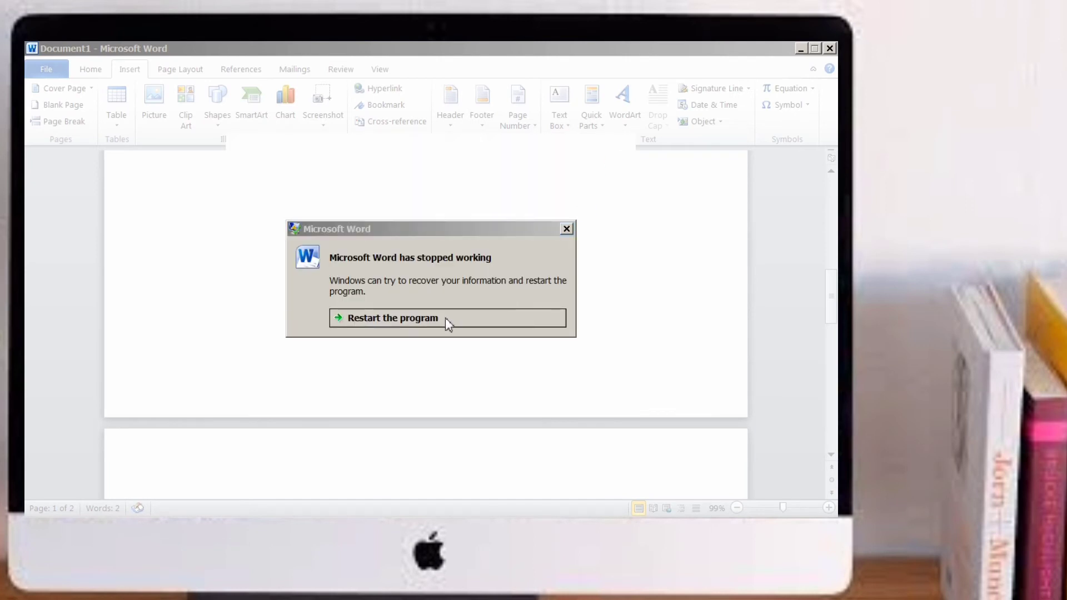
click(445, 318)
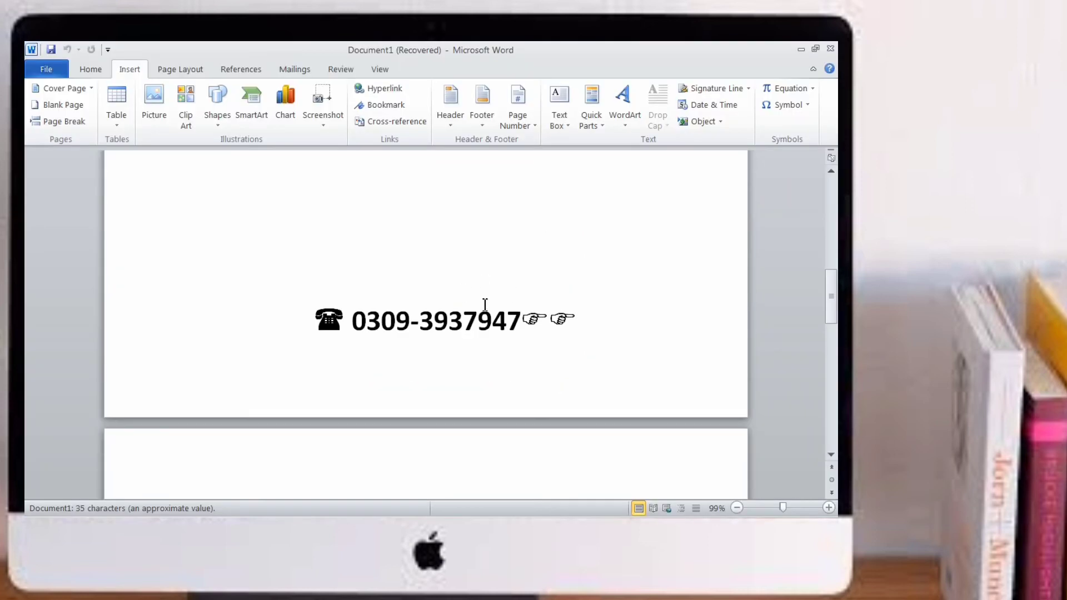
Step: Cut the two pointing-hand symbols trailing the phone number
drag(585, 322, 524, 322)
click(613, 308)
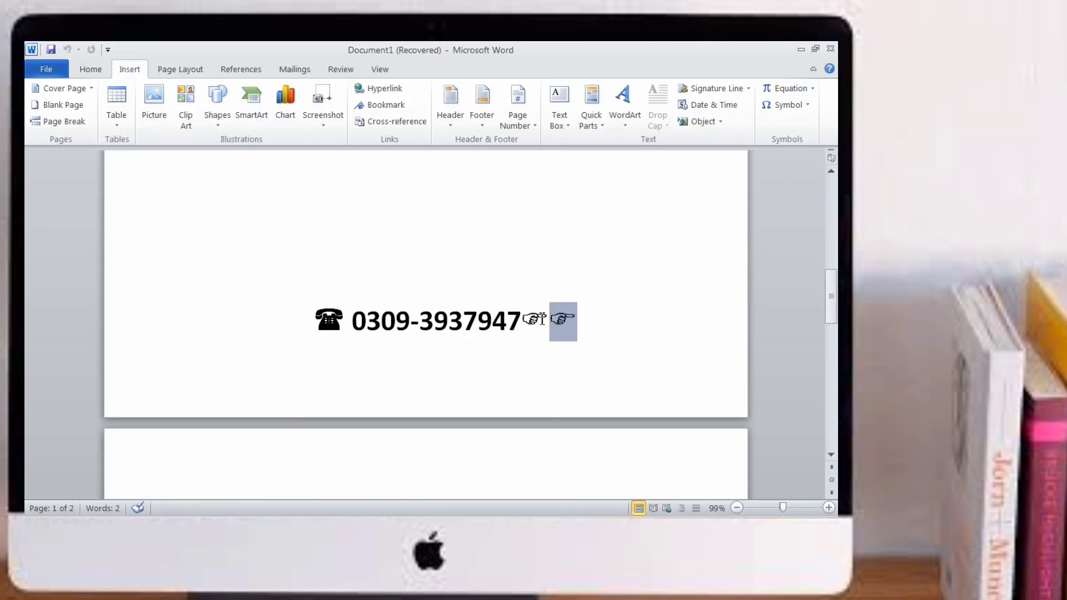
right_click(540, 325)
click(571, 74)
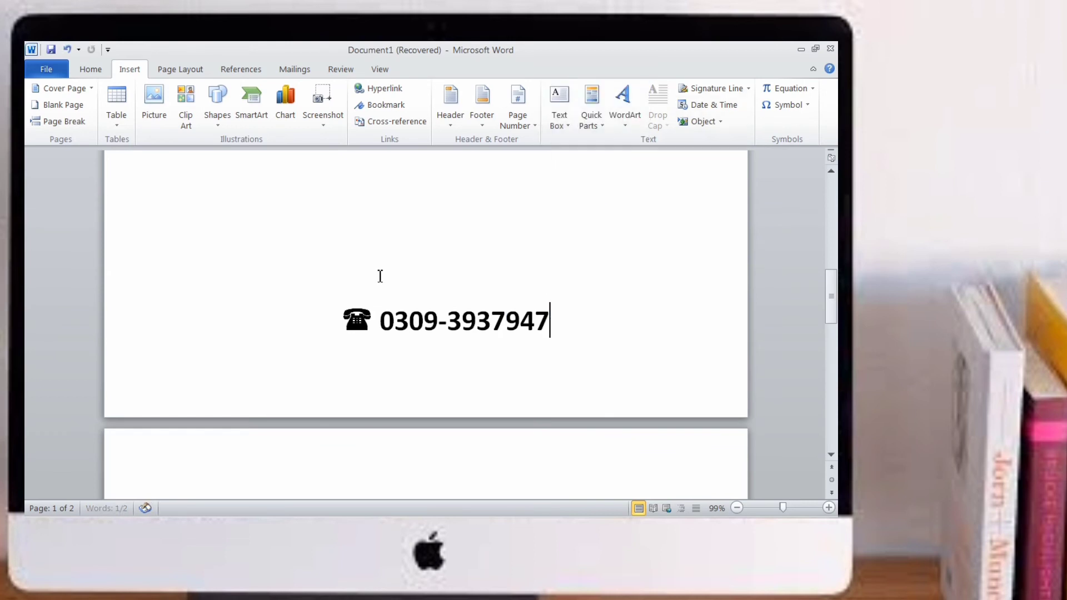
Step: Insert a pointing hand before the telephone symbol and enlarge it to 28 pt
click(789, 105)
click(825, 126)
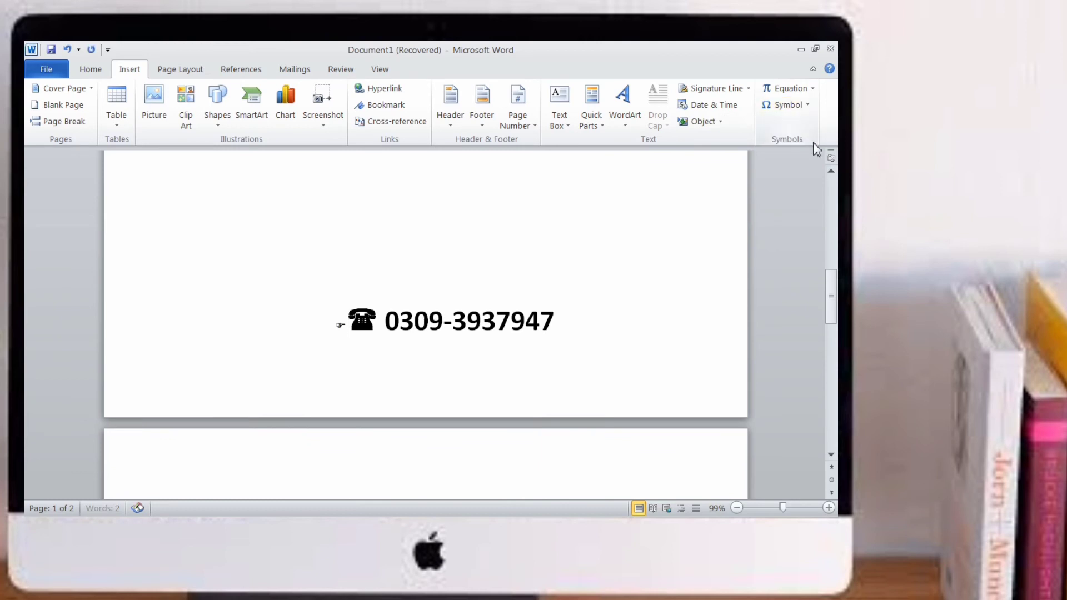
drag(348, 326, 337, 328)
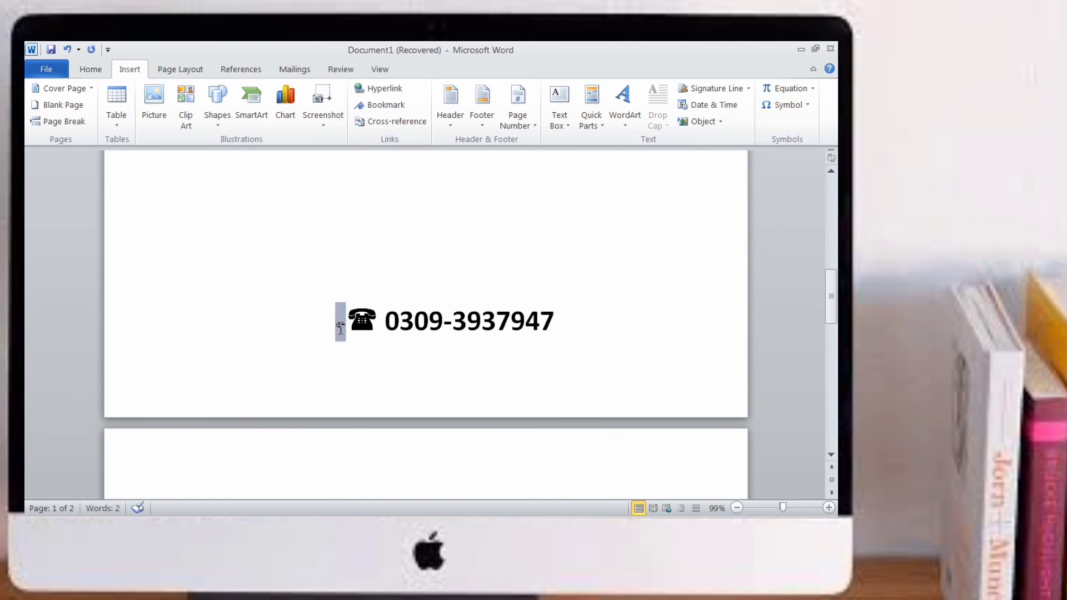
click(103, 75)
click(195, 96)
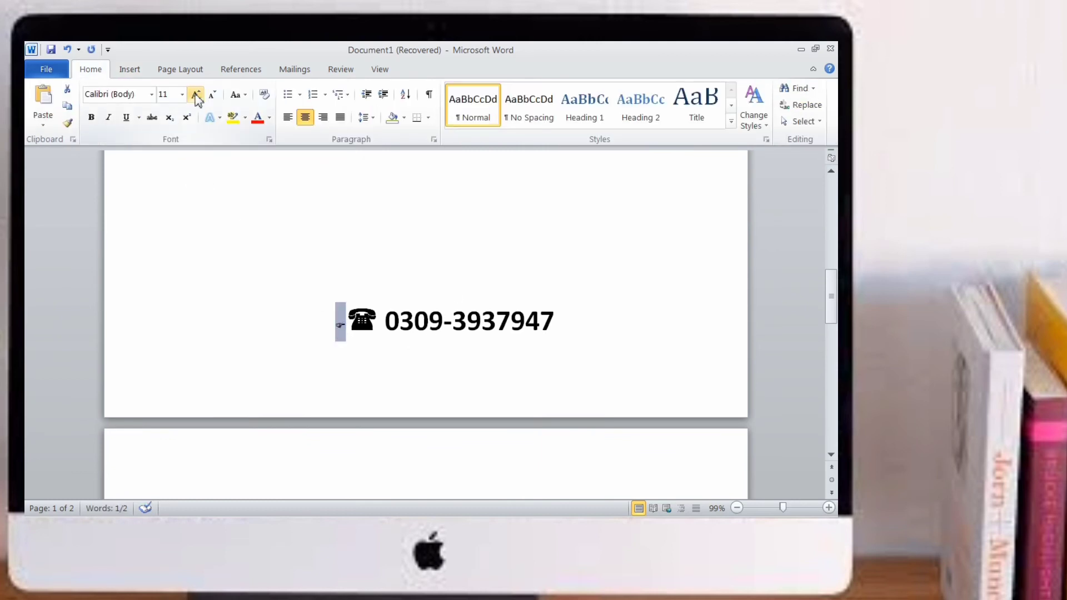
click(195, 95)
click(196, 95)
click(195, 95)
click(196, 96)
click(196, 95)
click(195, 96)
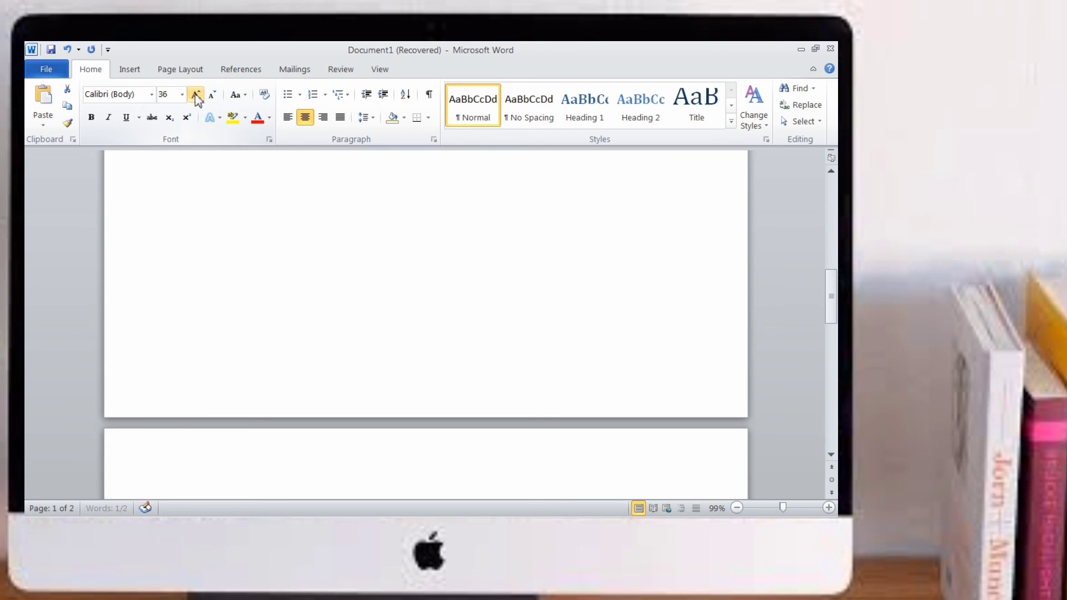
click(195, 95)
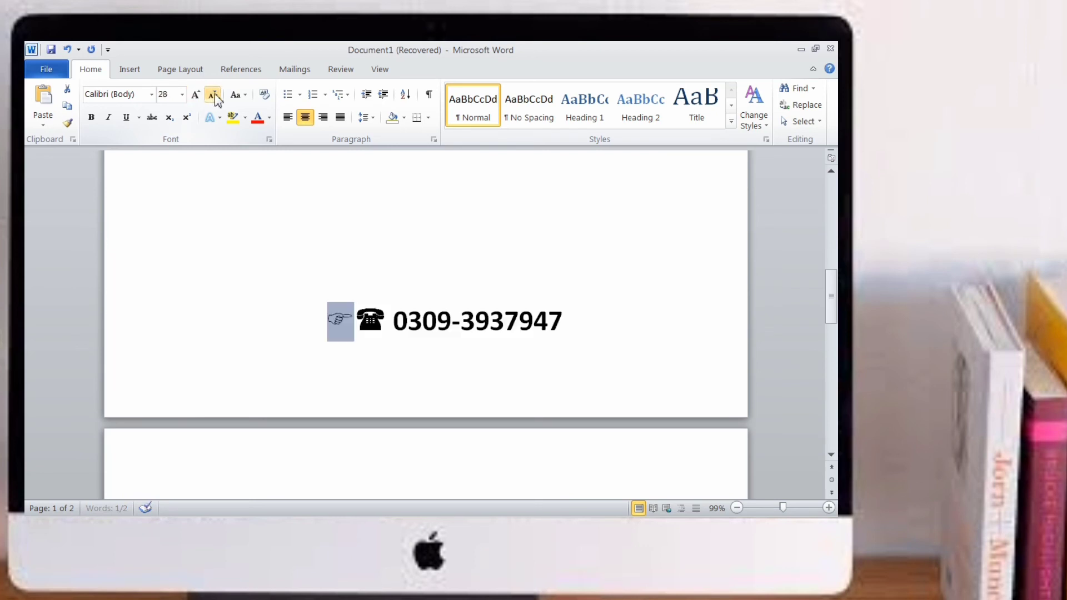
click(431, 289)
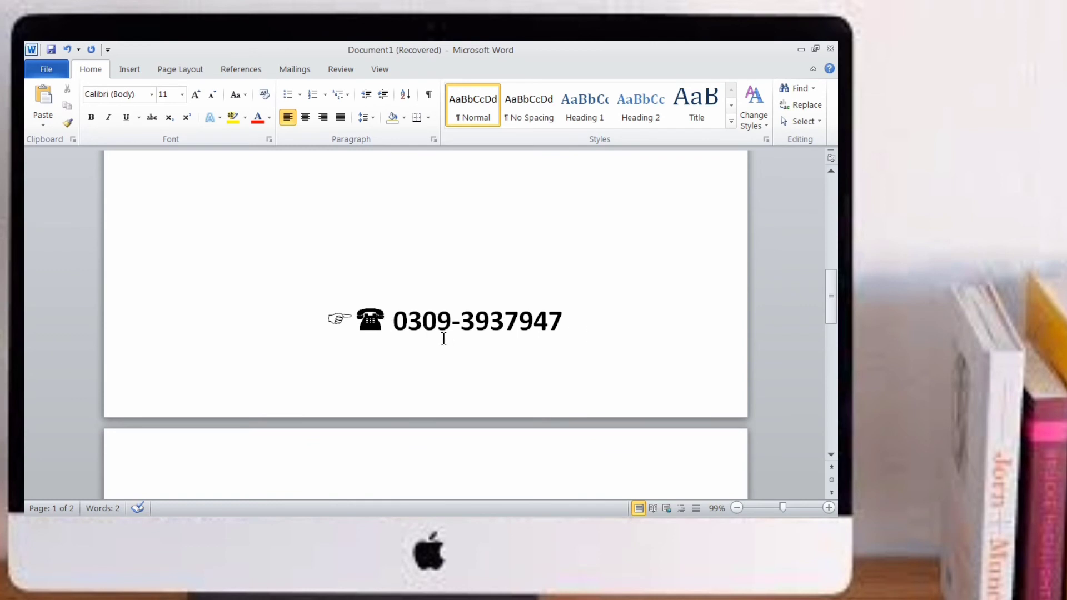
click(129, 69)
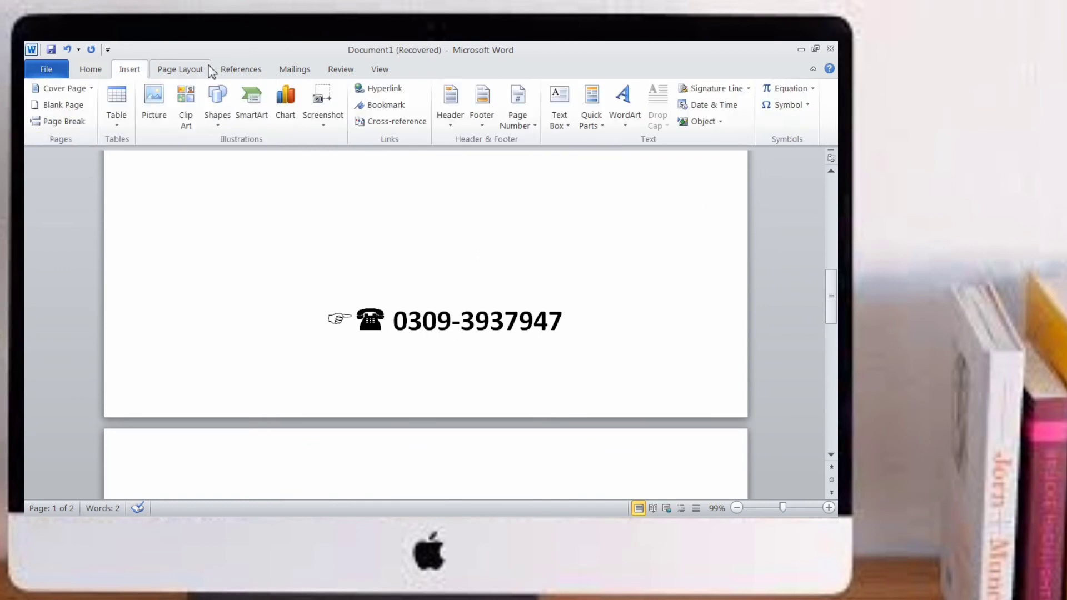
Step: Look through the Equation gallery and close it, then open the full Wingdings symbol chart
click(812, 90)
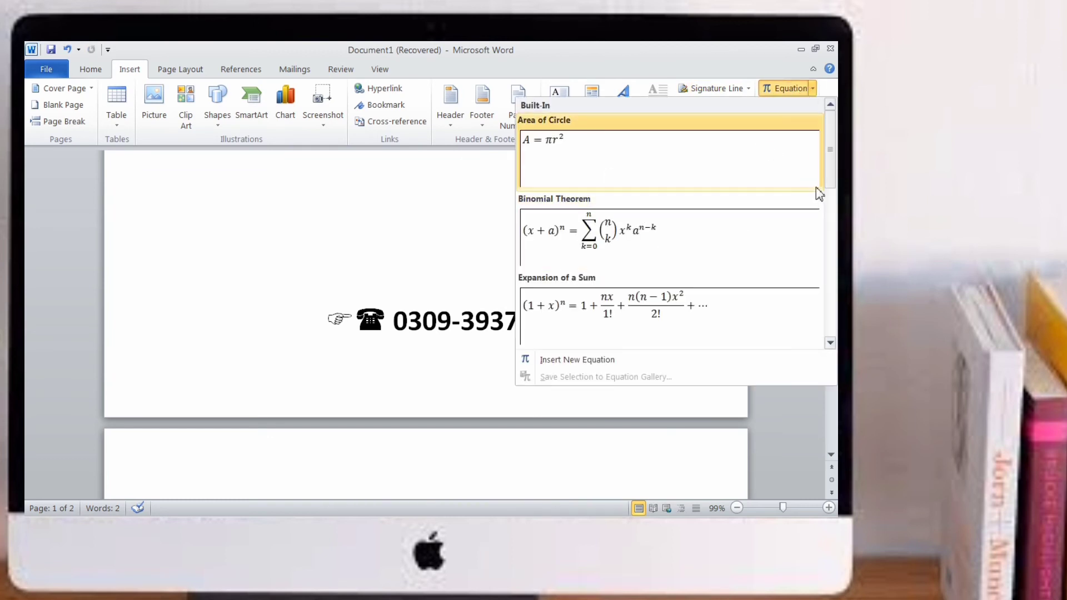
scroll(817, 190, down, 2)
scroll(823, 200, down, 2)
mouse_move(833, 210)
mouse_down()
mouse_move(834, 326)
mouse_move(833, 190)
mouse_up()
click(398, 226)
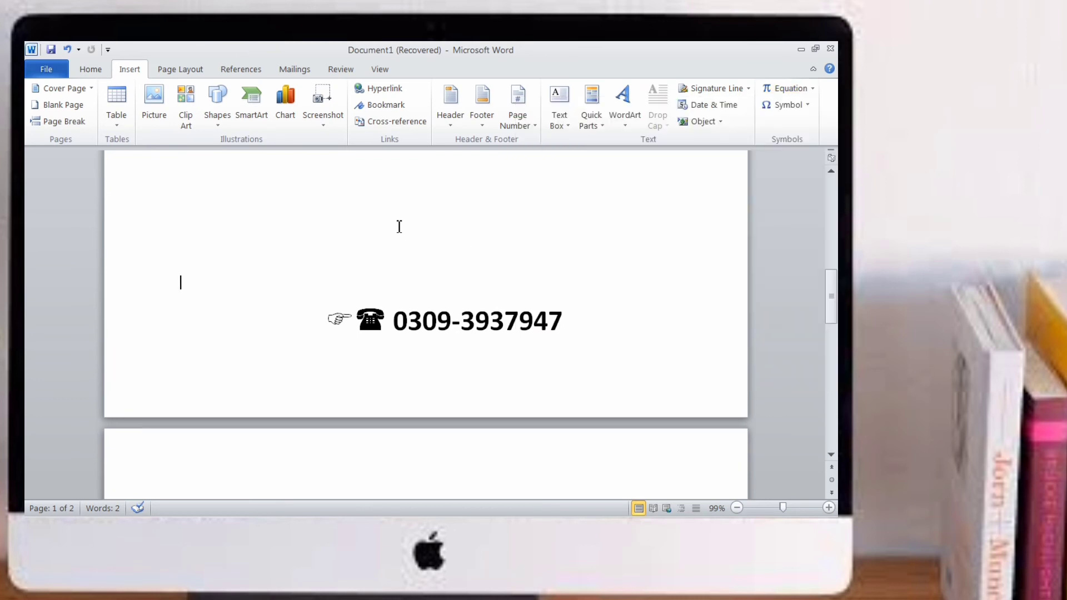
click(799, 105)
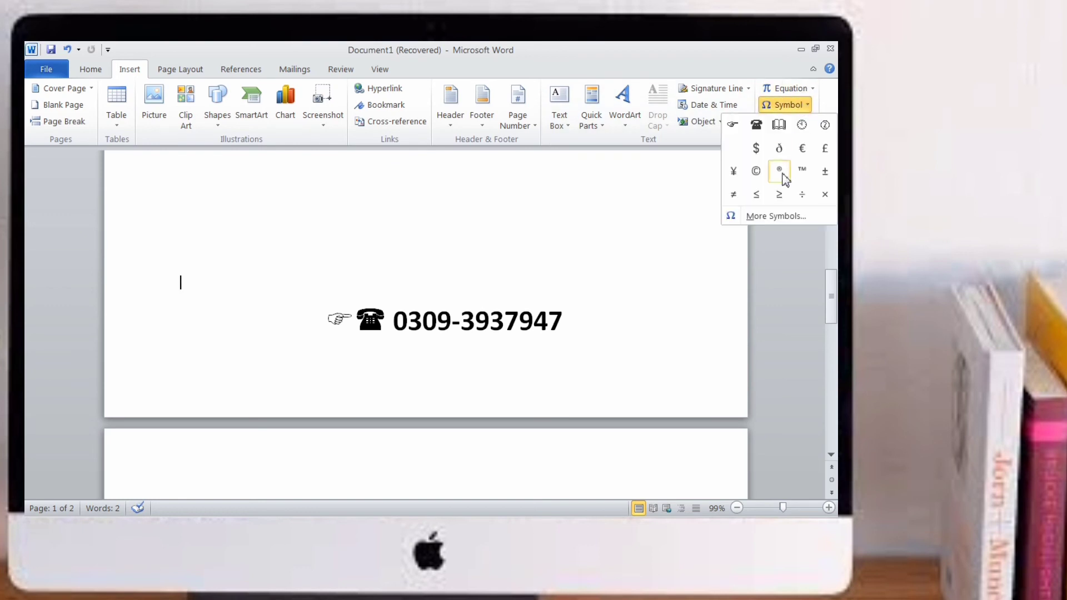
click(764, 218)
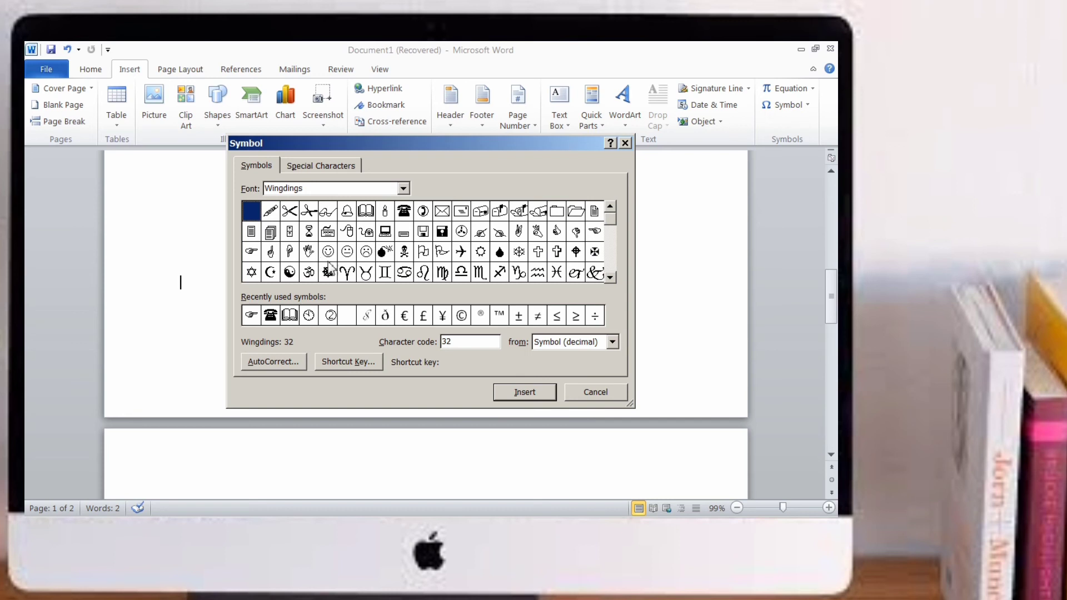
Step: Insert Wingdings circled numerals 0, 1, 2 and 3 (codes 139–142) above the phone number, then close Symbol
drag(614, 223, 614, 242)
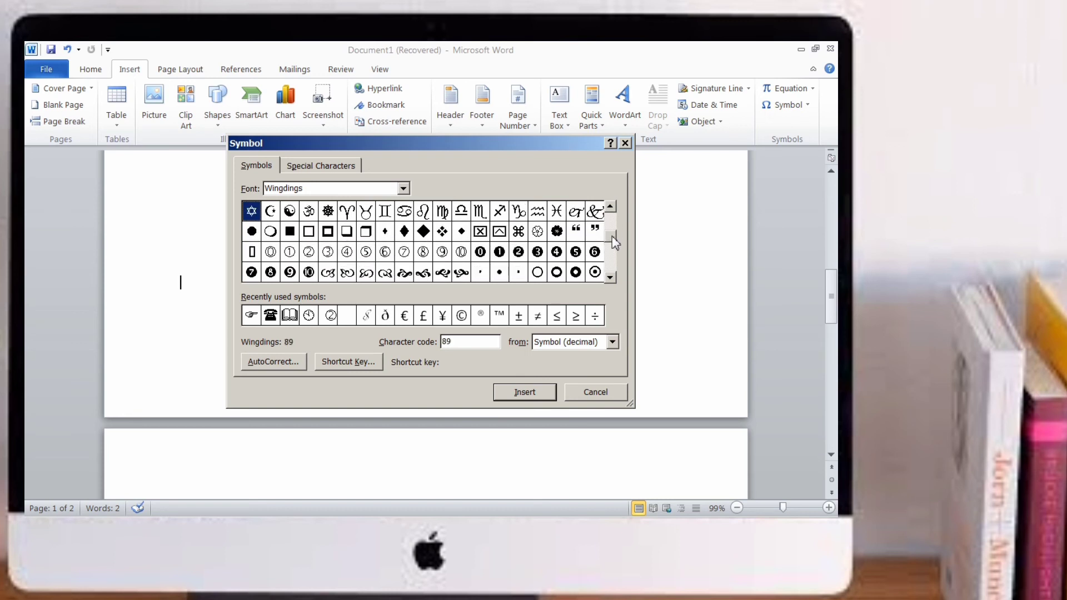
click(480, 253)
click(544, 396)
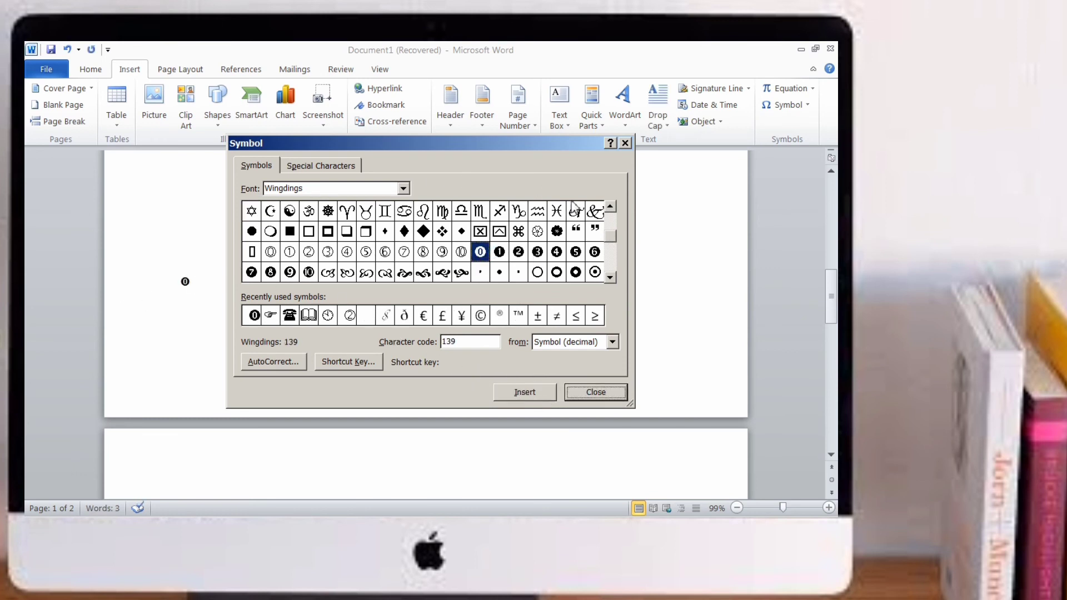
click(499, 252)
click(536, 391)
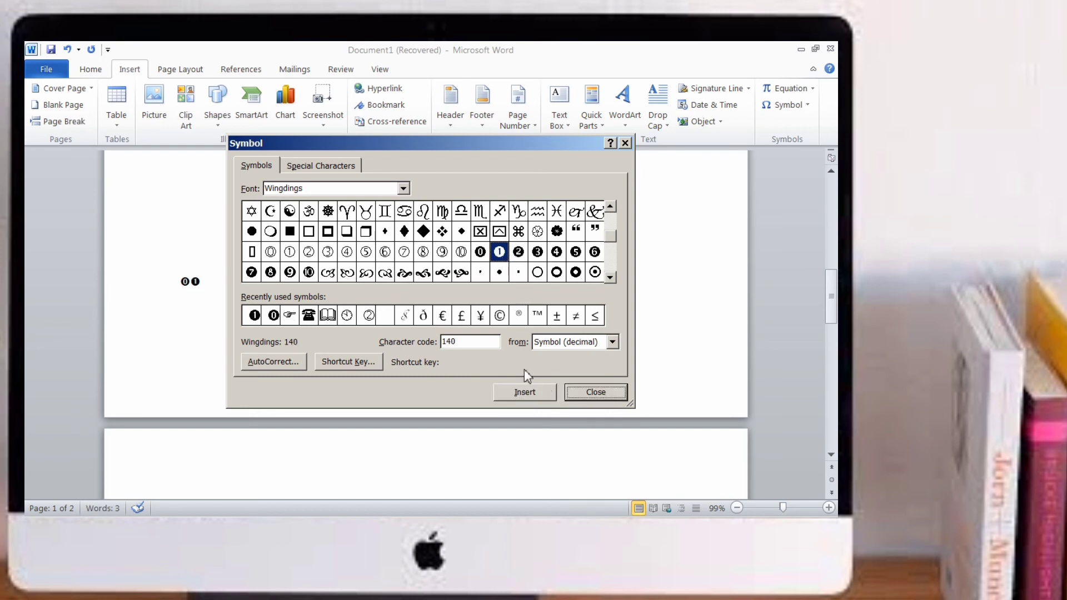
click(518, 253)
click(535, 392)
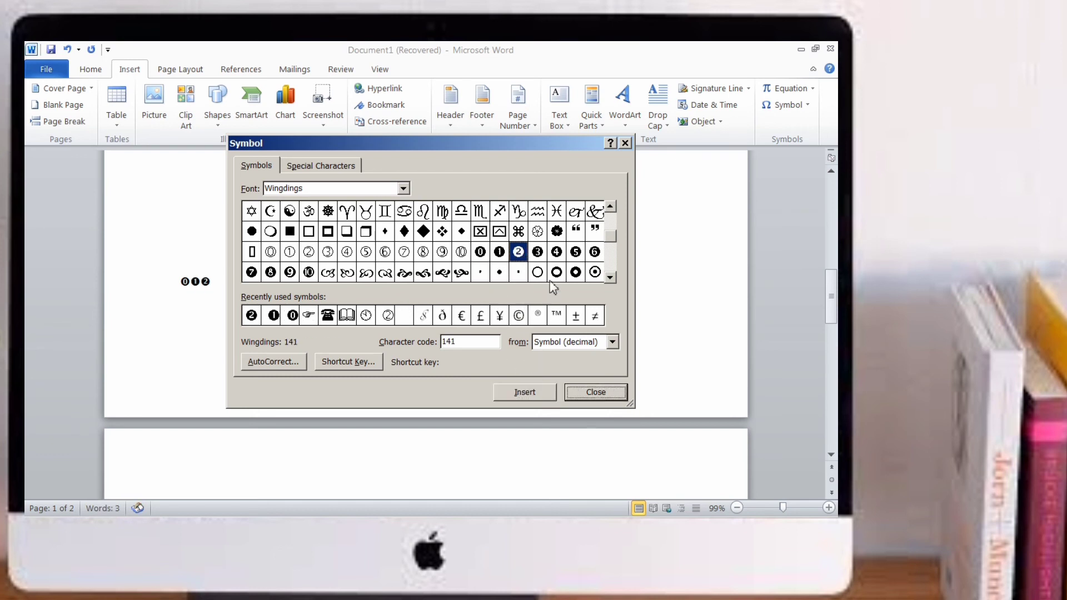
click(538, 252)
click(547, 394)
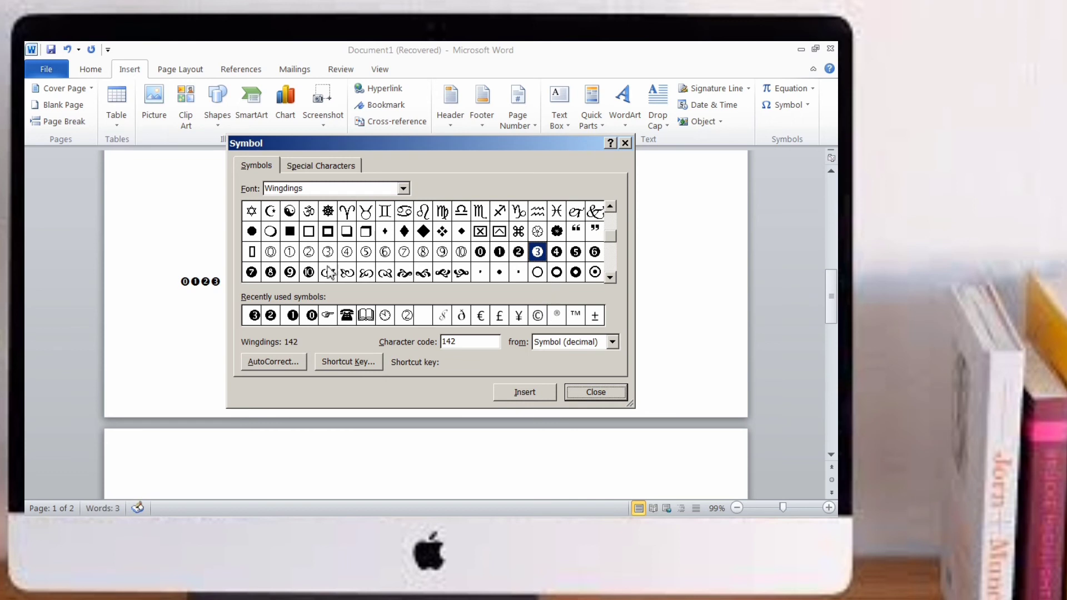
click(625, 143)
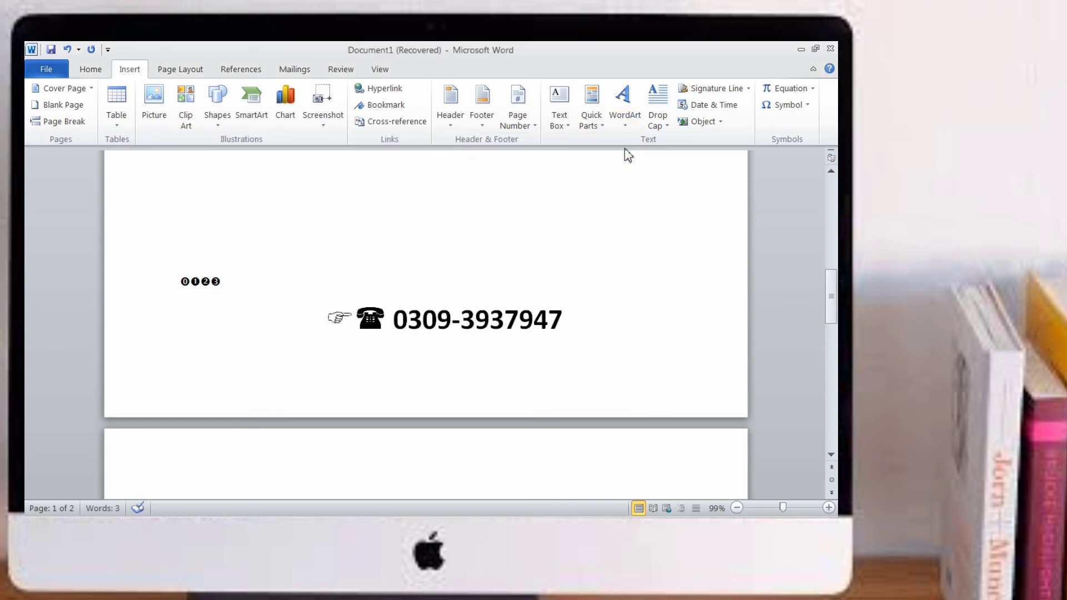
Step: Enlarge the circled 0 to 72 pt with repeated Grow Font
drag(269, 281, 181, 282)
key(Up)
click(91, 68)
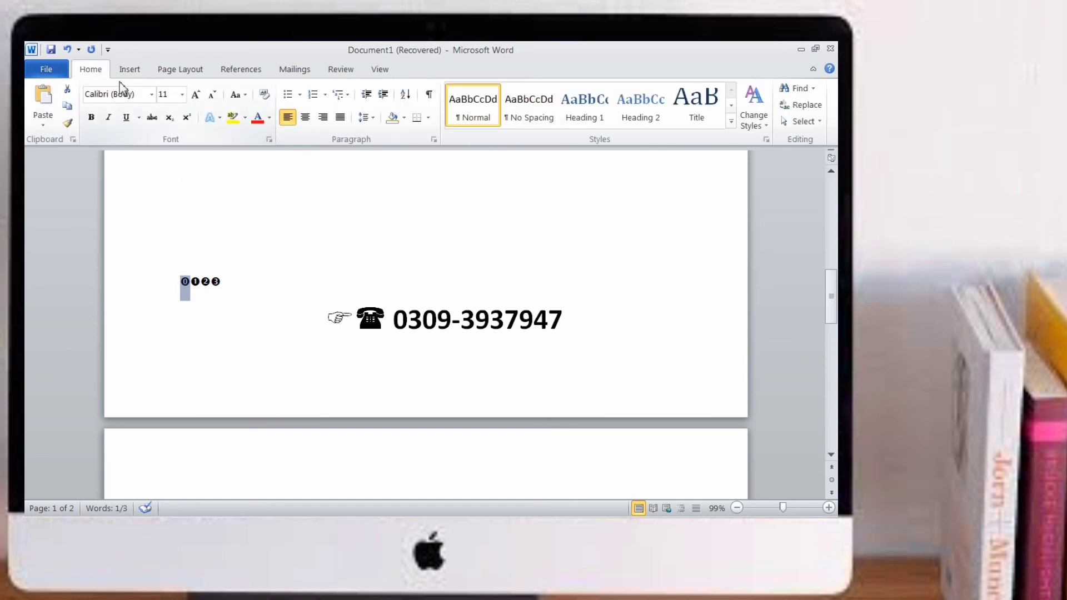
click(195, 95)
click(196, 94)
click(196, 94)
click(196, 95)
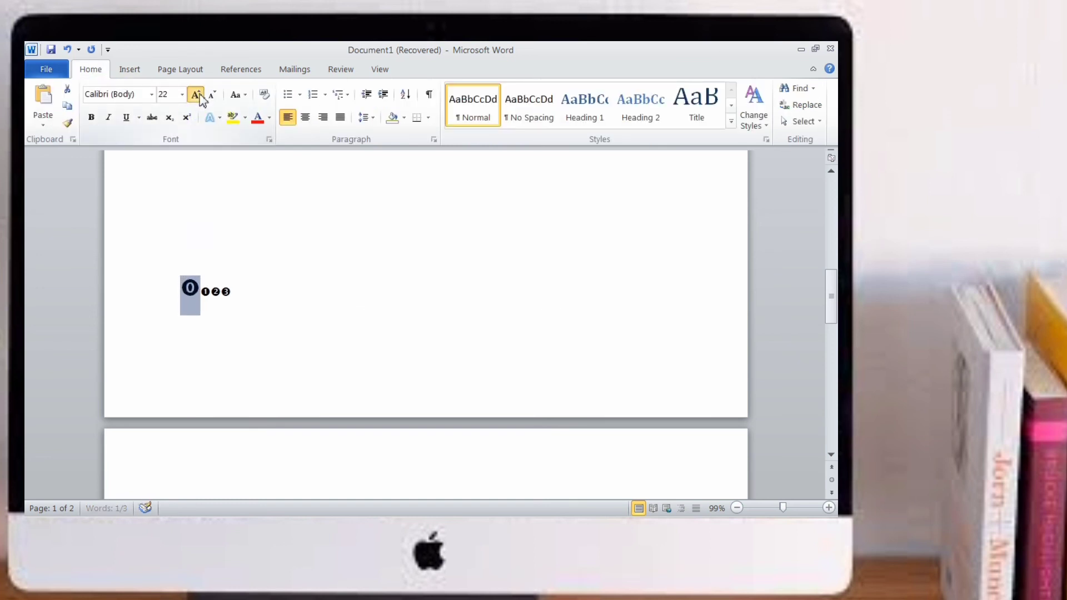
click(195, 94)
click(195, 95)
click(196, 95)
click(196, 94)
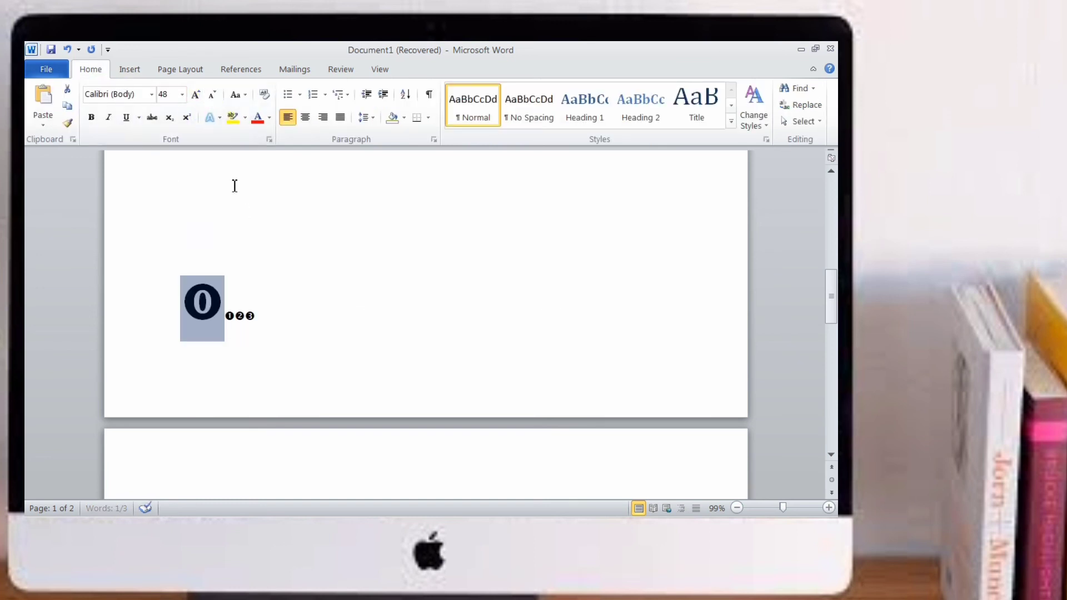
click(243, 309)
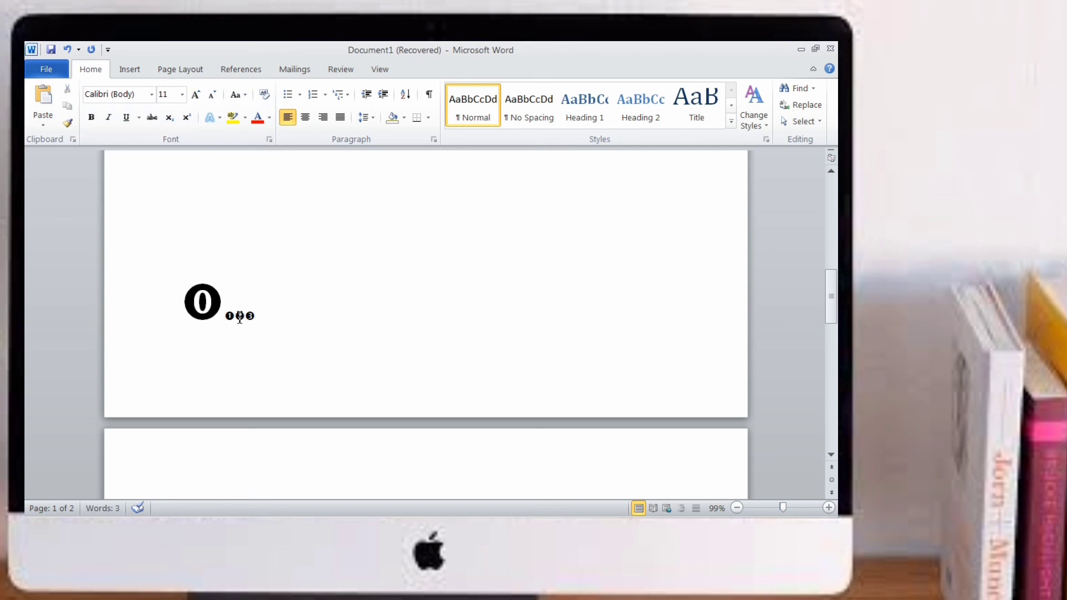
Step: Enlarge the circled 1 to 72 pt as well, leaving circled 2 and 3 small
drag(235, 315, 225, 316)
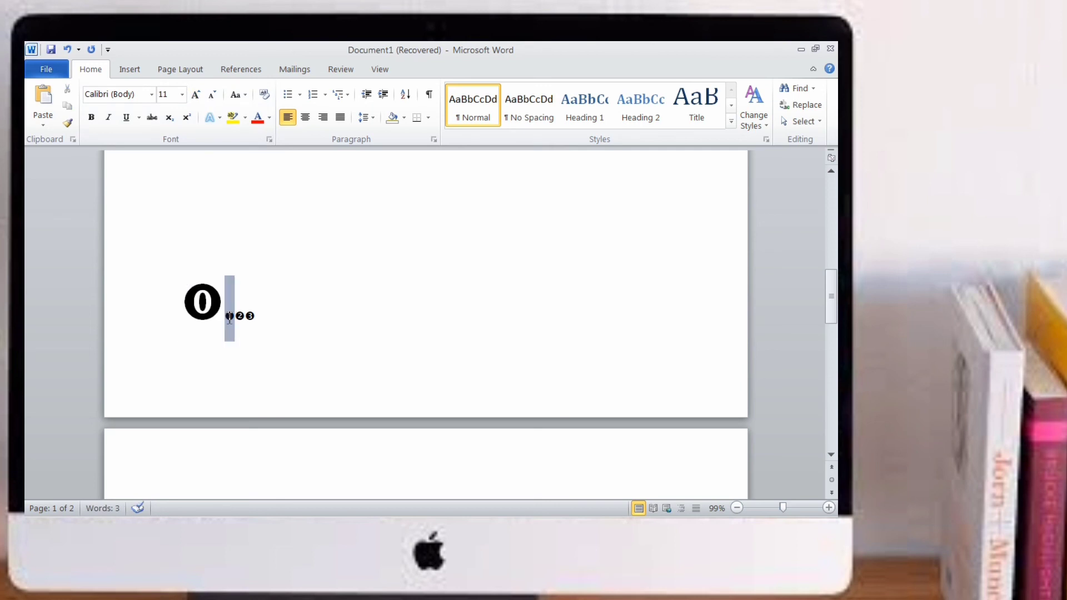
click(195, 94)
click(196, 94)
click(196, 95)
click(196, 94)
click(195, 94)
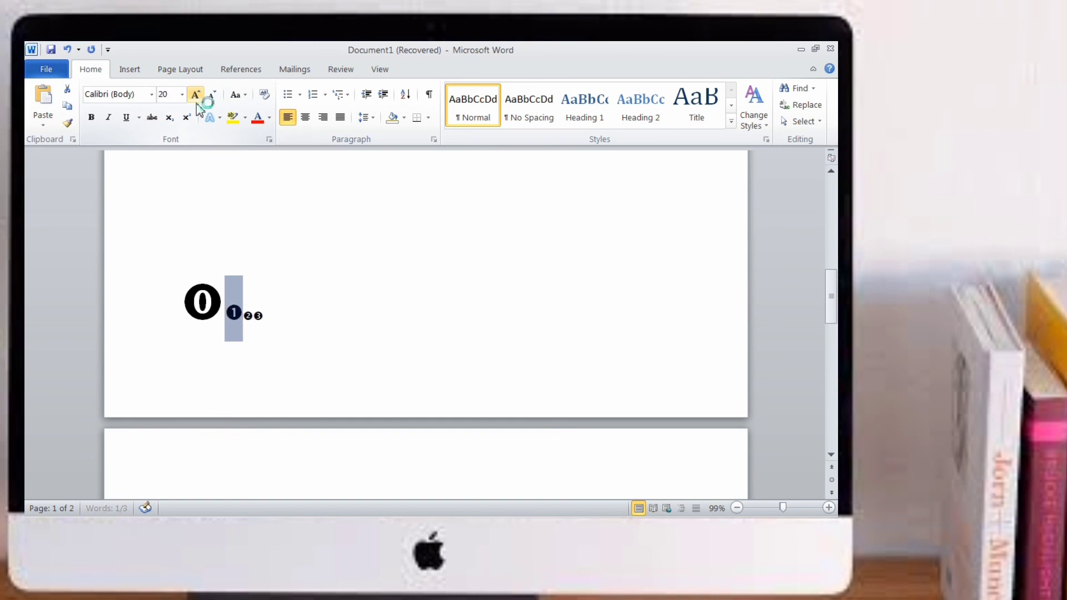
click(196, 94)
click(196, 94)
click(196, 95)
click(195, 95)
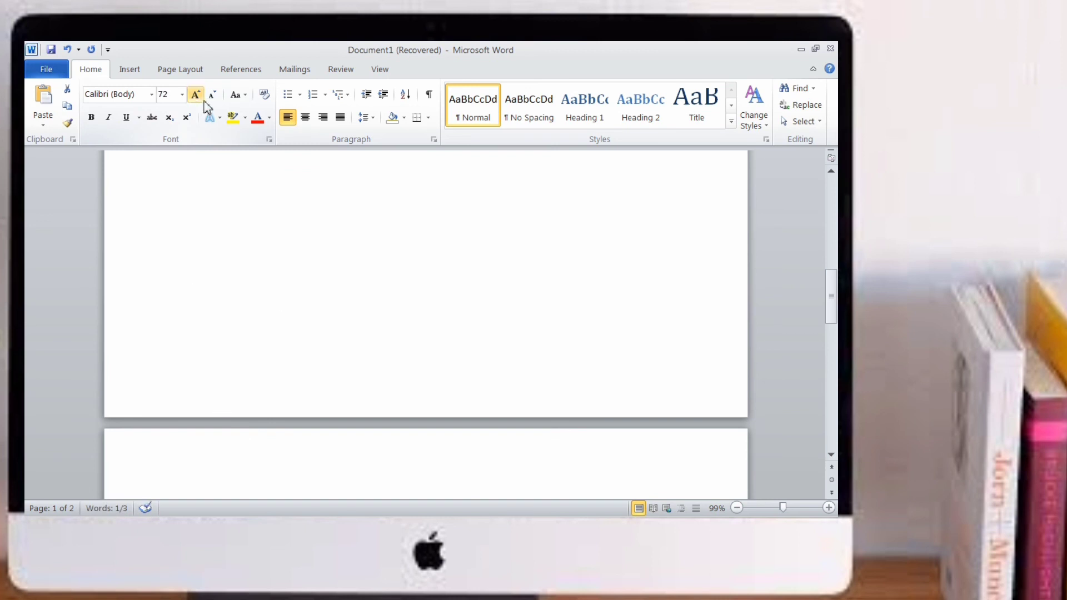
click(330, 290)
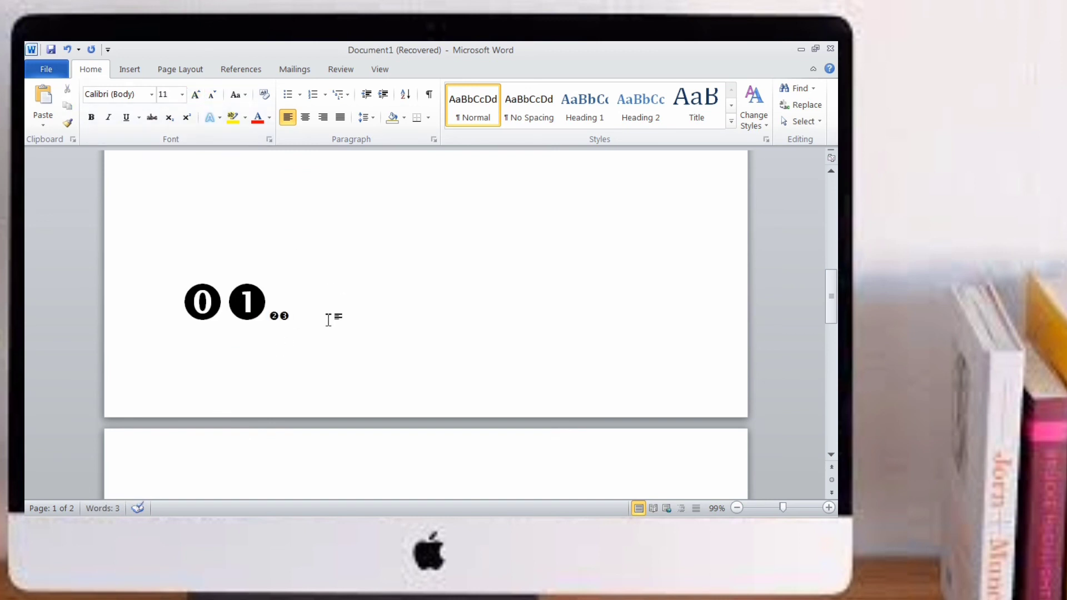
mouse_move(831, 296)
mouse_down()
mouse_move(832, 205)
mouse_move(831, 313)
mouse_up()
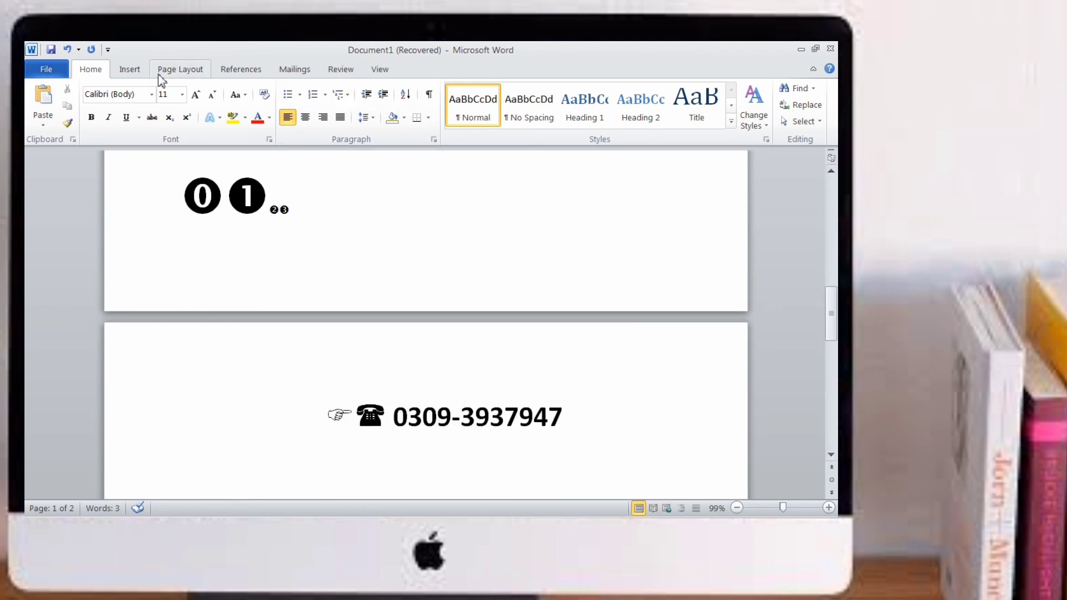
click(129, 69)
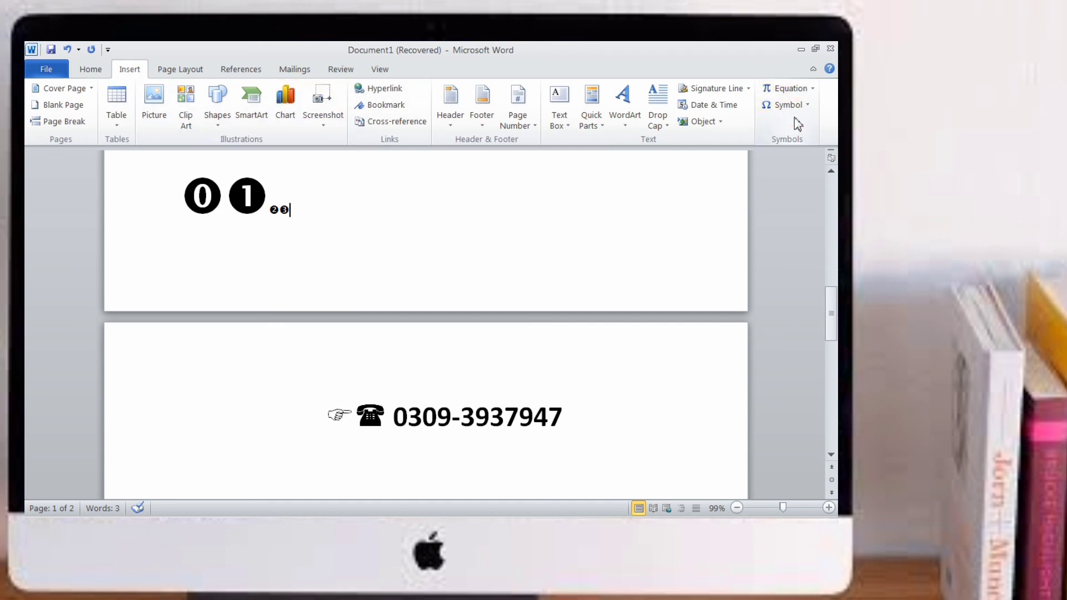